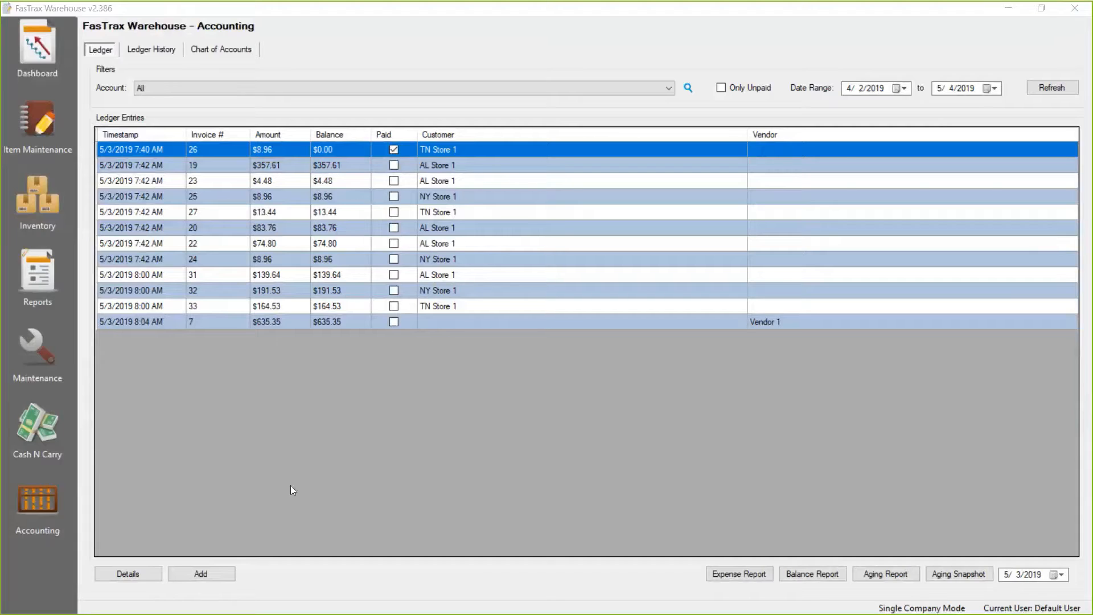
{"action": "mouse_move", "coordinate": [398, 612]}
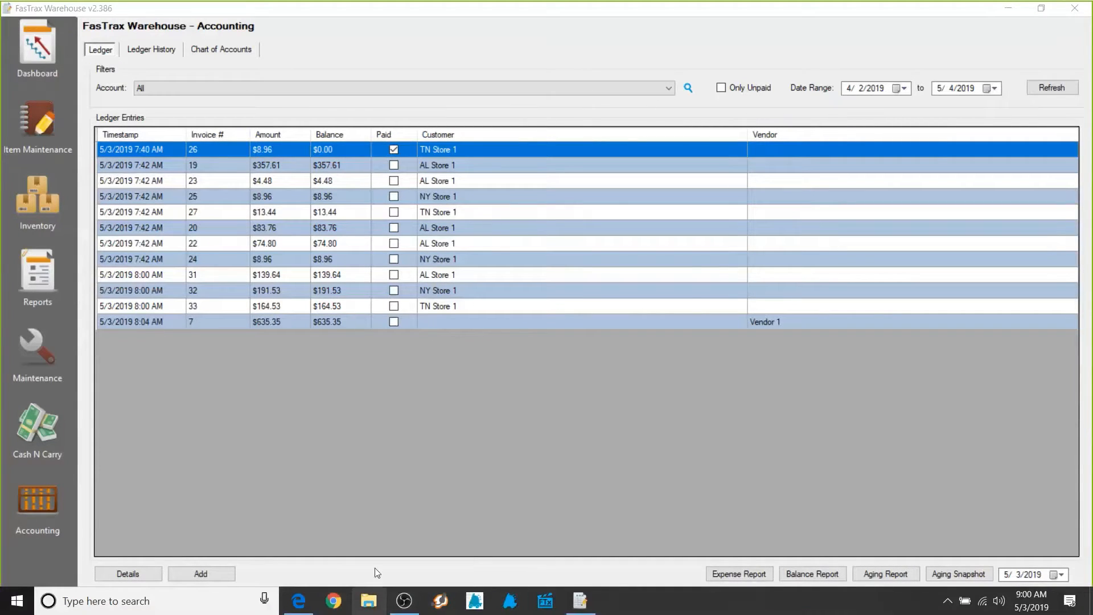
{"action": "mouse_move", "coordinate": [363, 612]}
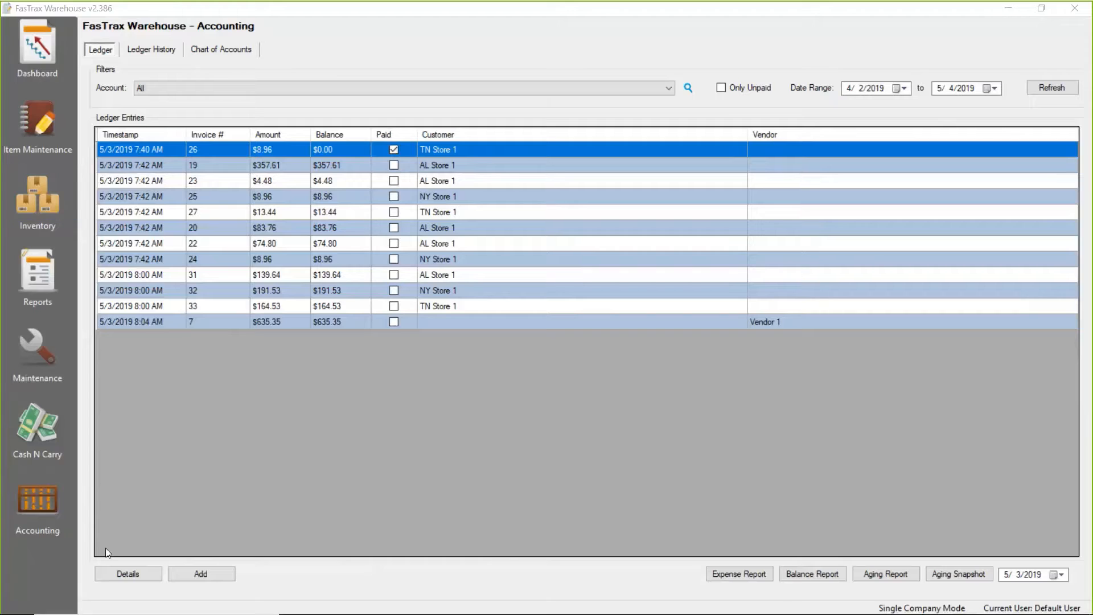
Open the chart of accounts in Accounting and examine the Orders and Purchases accounts.
{"action": "left_click", "coordinate": [40, 502]}
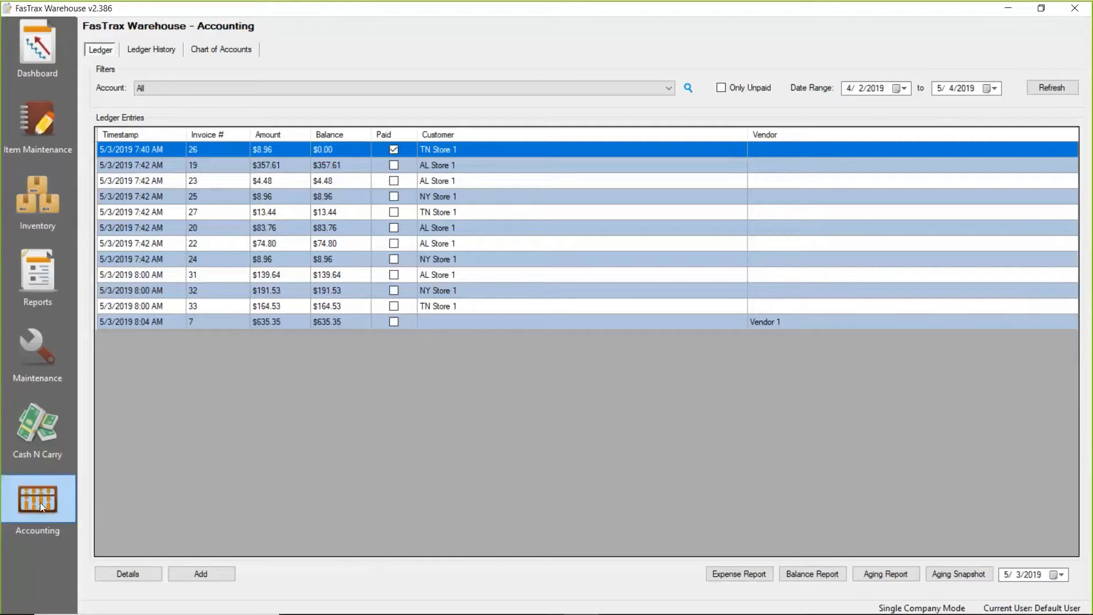
{"action": "left_click", "coordinate": [220, 53]}
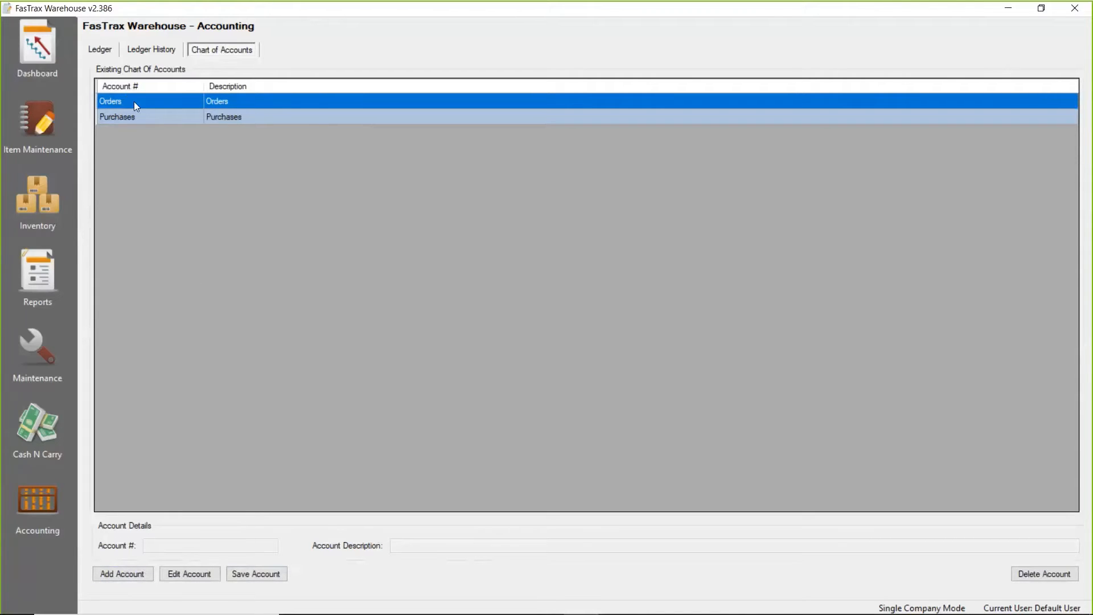
{"action": "left_click", "coordinate": [136, 118]}
{"action": "left_click", "coordinate": [232, 101]}
{"action": "left_click", "coordinate": [234, 117]}
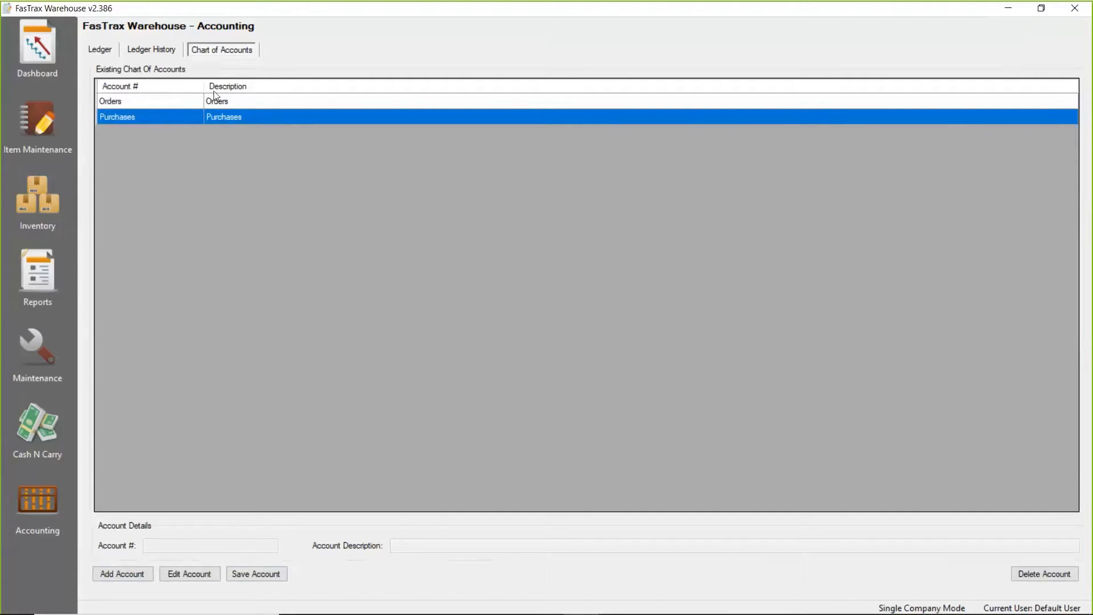
Check in the general maintenance settings that the journal accounts are Orders for orders and Purchases for purchases, and save the settings.
{"action": "left_click", "coordinate": [53, 342]}
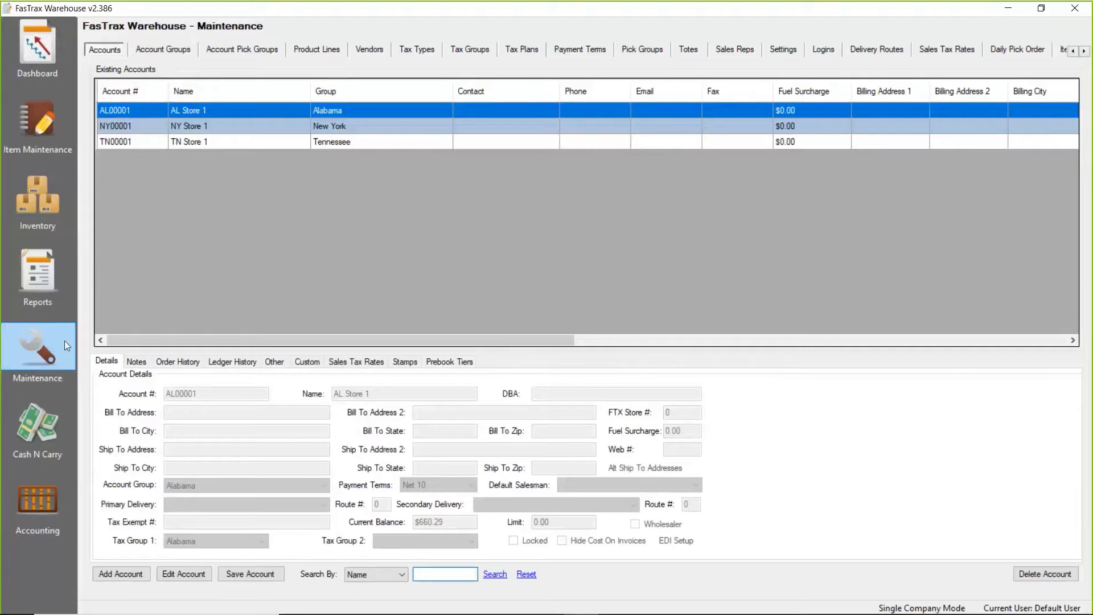
{"action": "left_click", "coordinate": [785, 52]}
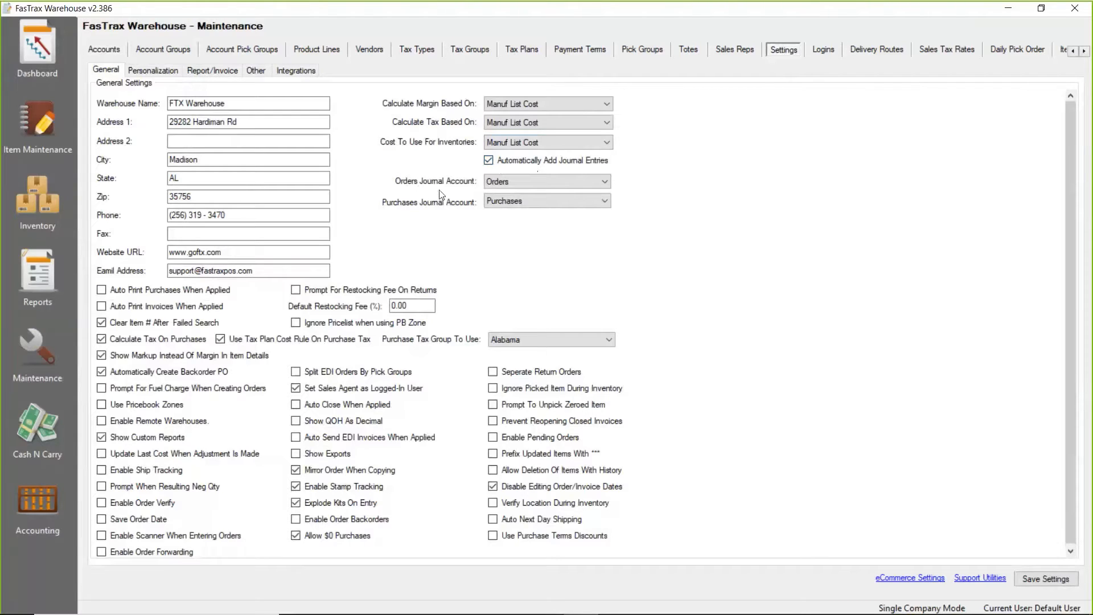
{"action": "left_click", "coordinate": [605, 182]}
{"action": "left_click", "coordinate": [605, 183]}
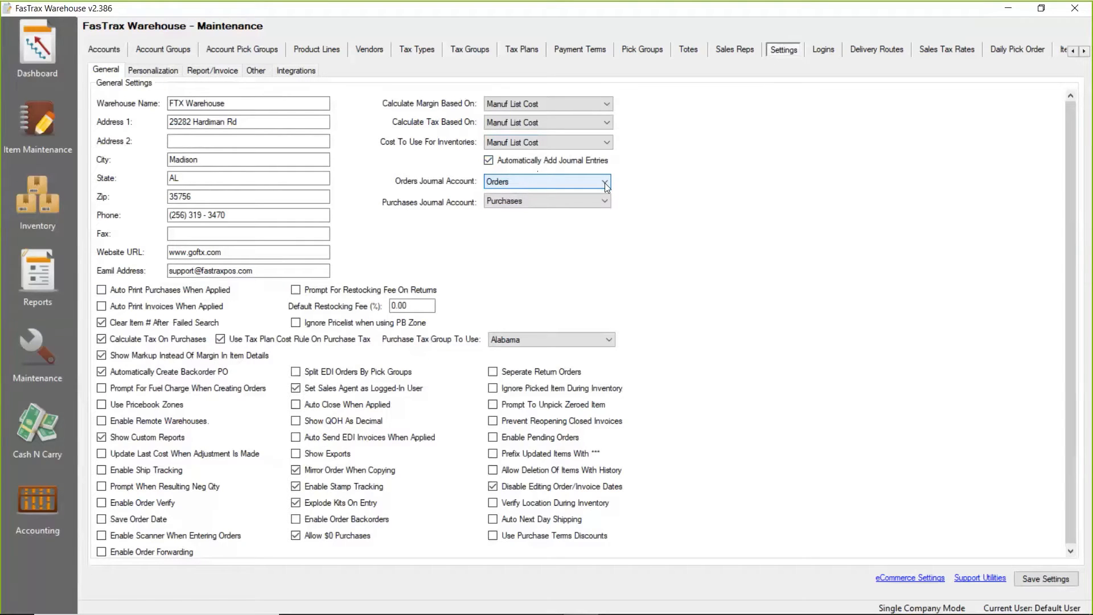
{"action": "left_click", "coordinate": [578, 202]}
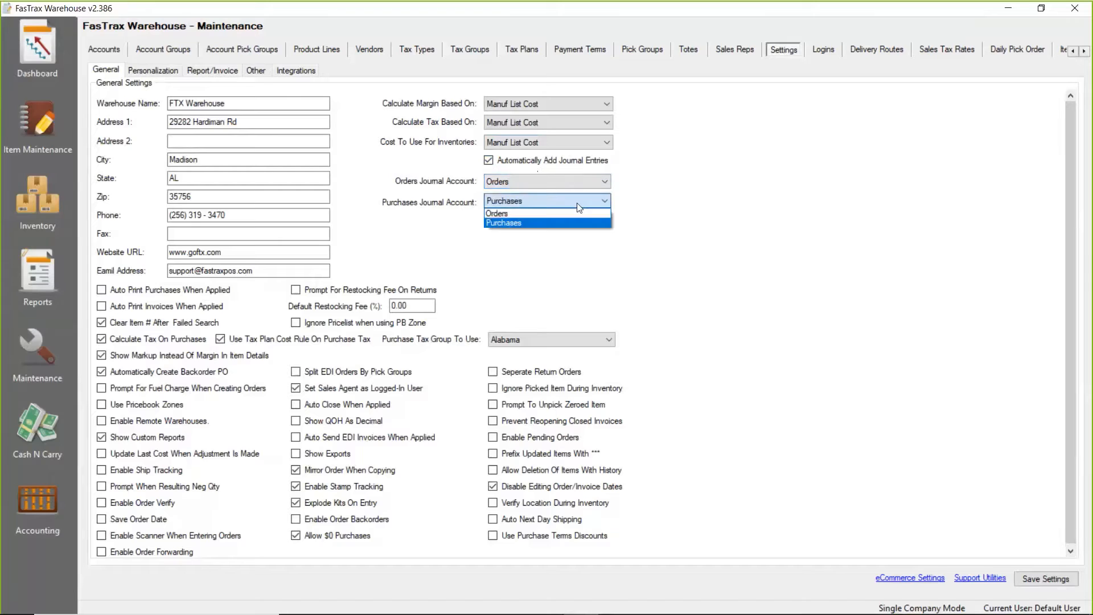
{"action": "left_click", "coordinate": [578, 206]}
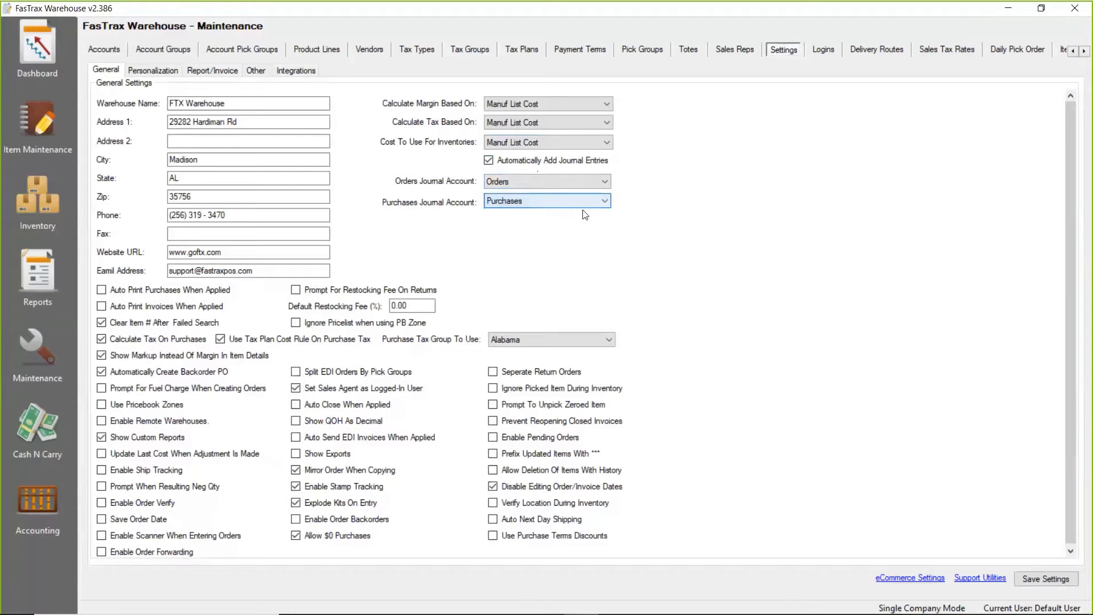
{"action": "left_click", "coordinate": [541, 183]}
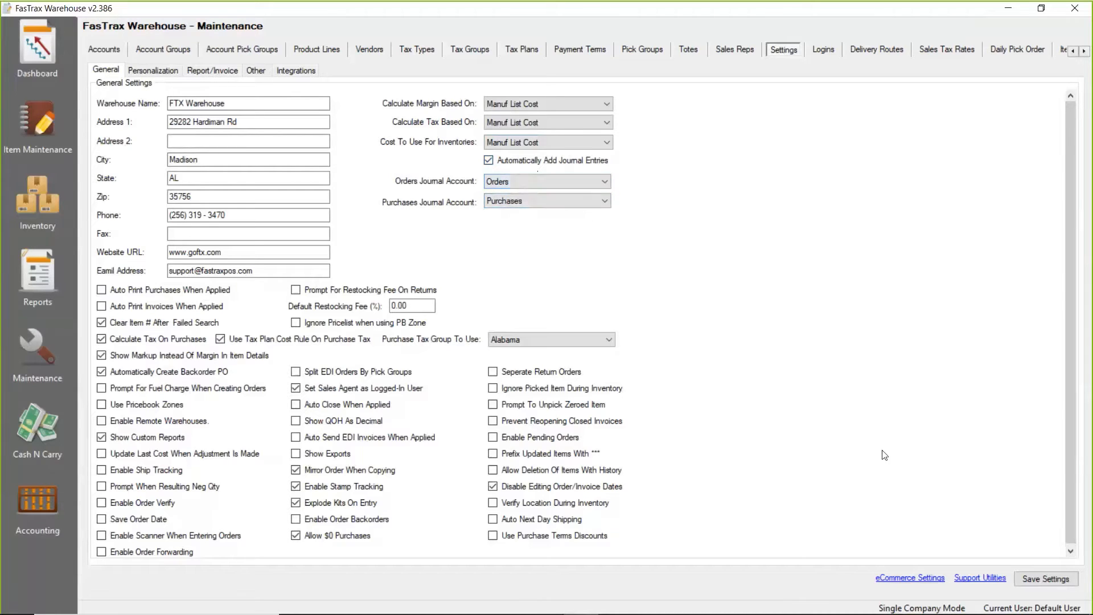
{"action": "left_click", "coordinate": [1037, 585]}
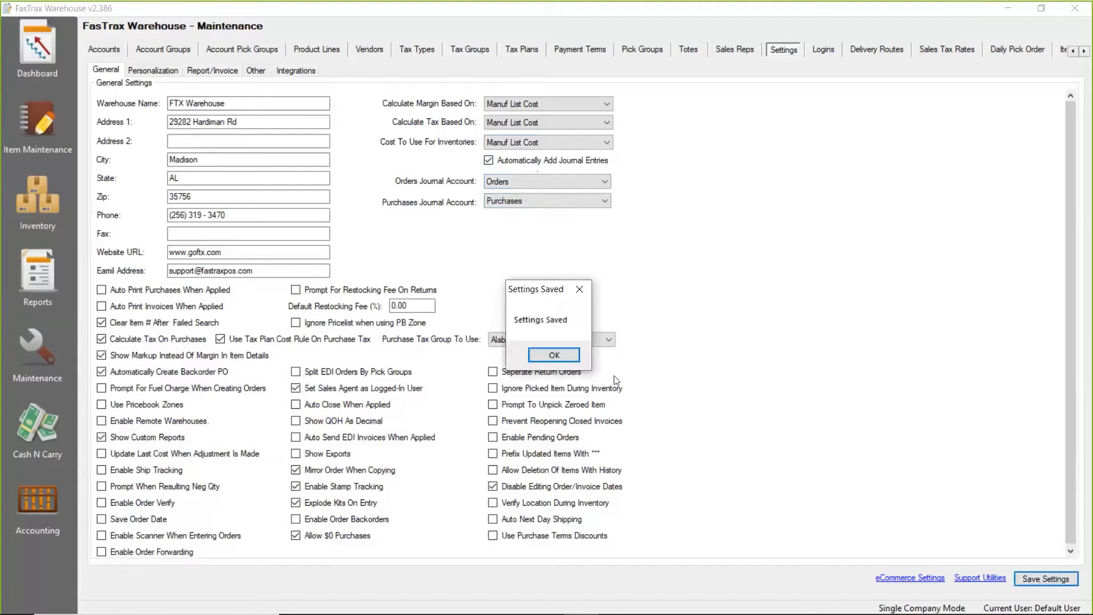
{"action": "left_click", "coordinate": [558, 356]}
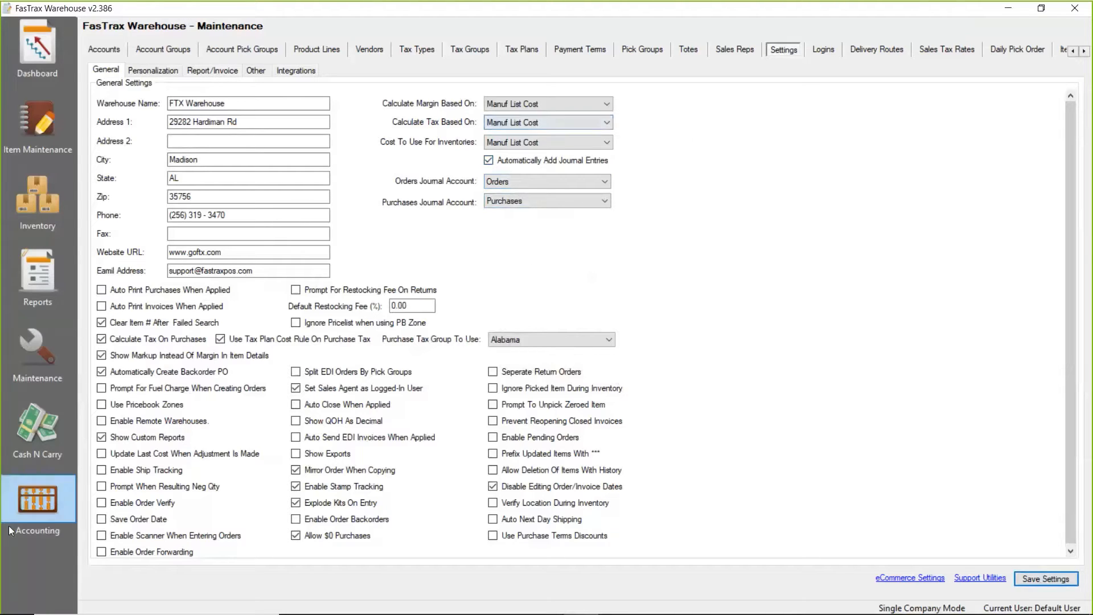
Go to the accounting ledger, review its customer and vendor entries, and limit the list to unpaid ones.
{"action": "left_click", "coordinate": [38, 492]}
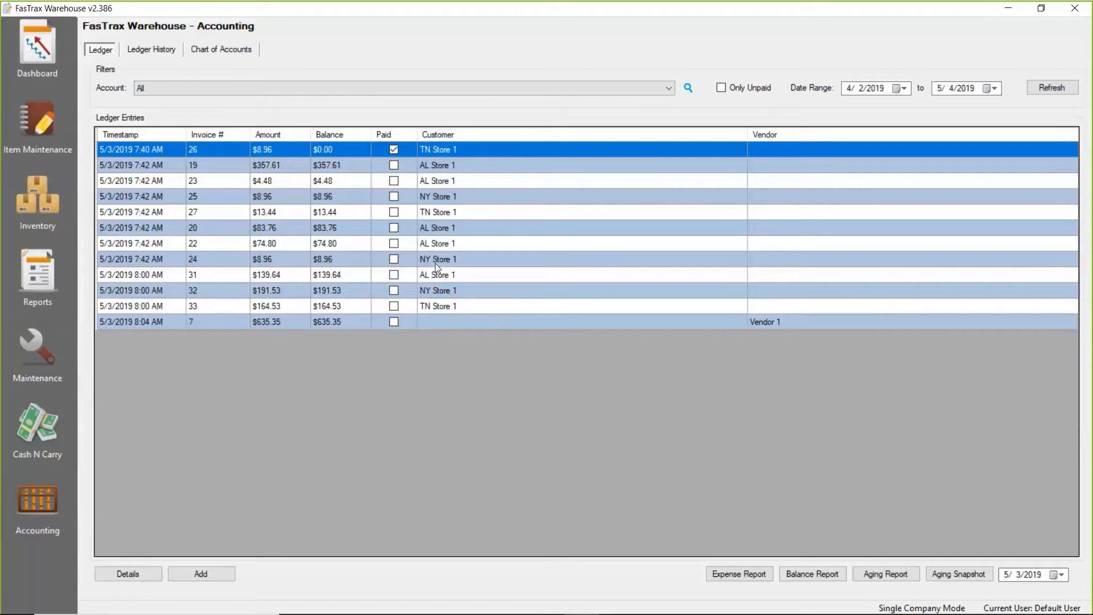
{"action": "left_click", "coordinate": [444, 323]}
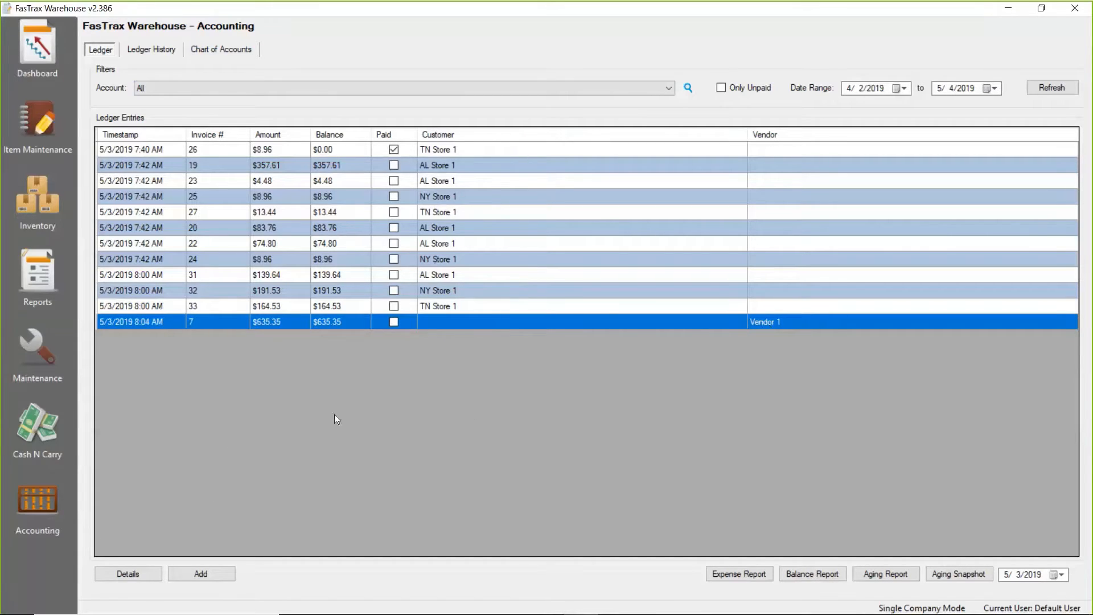
{"action": "left_click", "coordinate": [136, 148]}
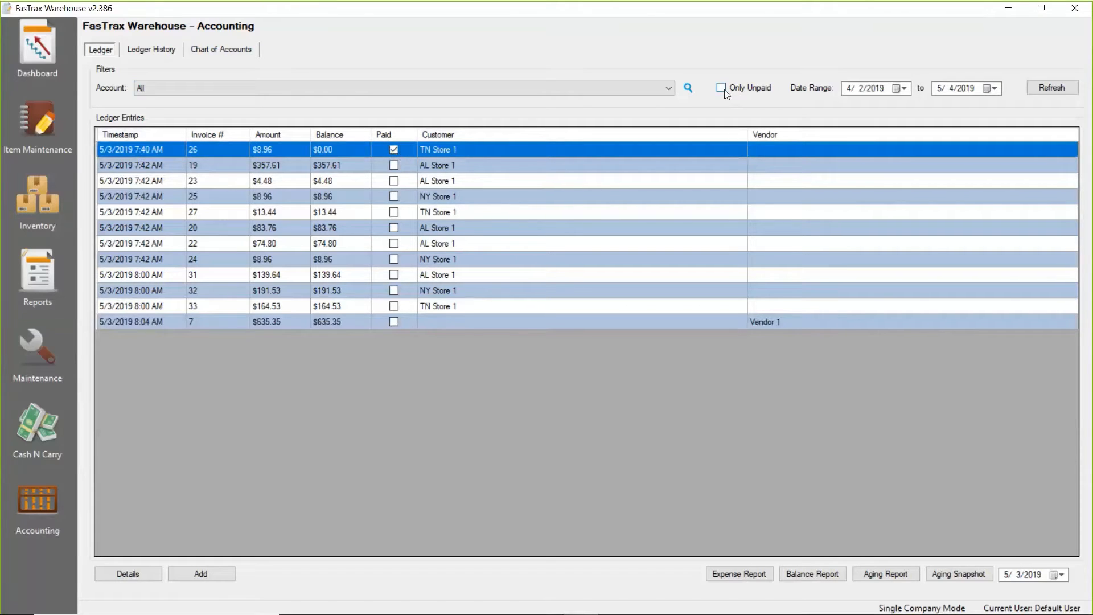
{"action": "left_click", "coordinate": [1050, 90]}
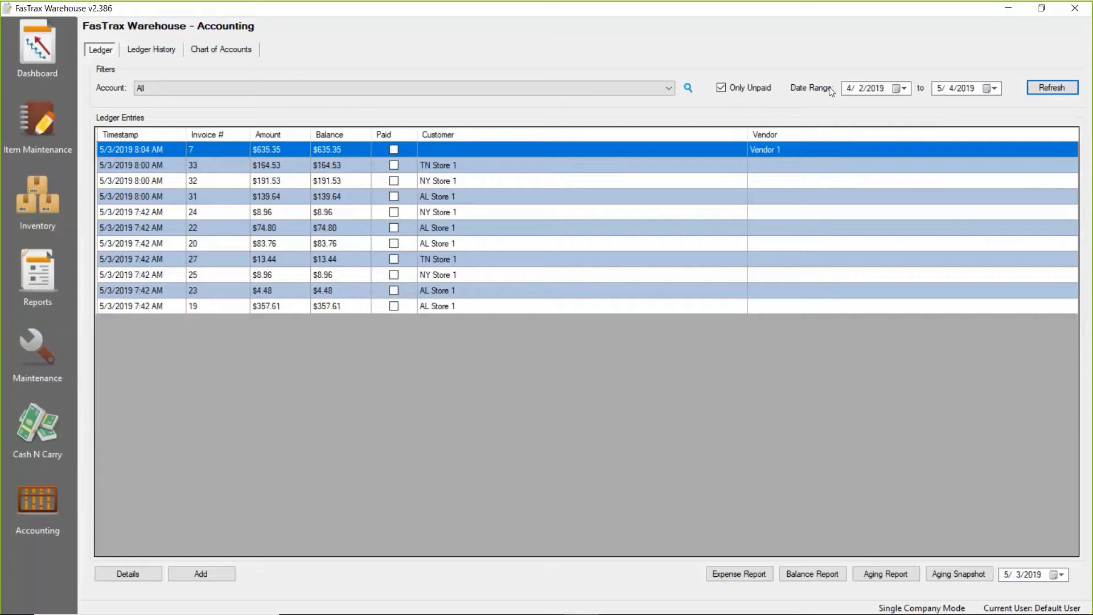
Examine the ledger's start date and account filter choices without changing them.
{"action": "left_click", "coordinate": [905, 89]}
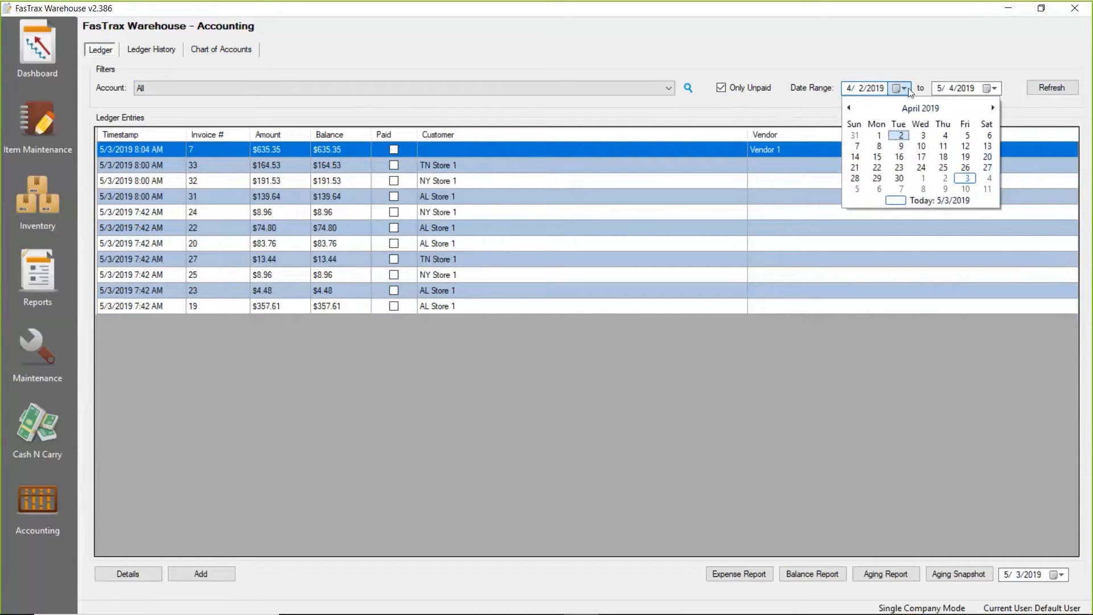
{"action": "left_click", "coordinate": [846, 90]}
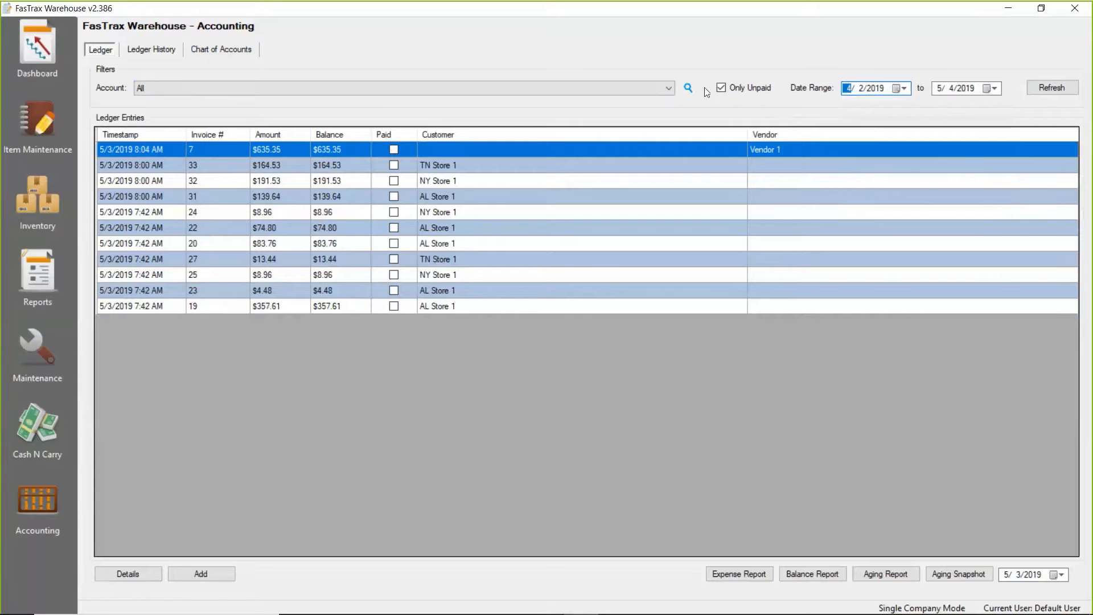
{"action": "left_click", "coordinate": [667, 89]}
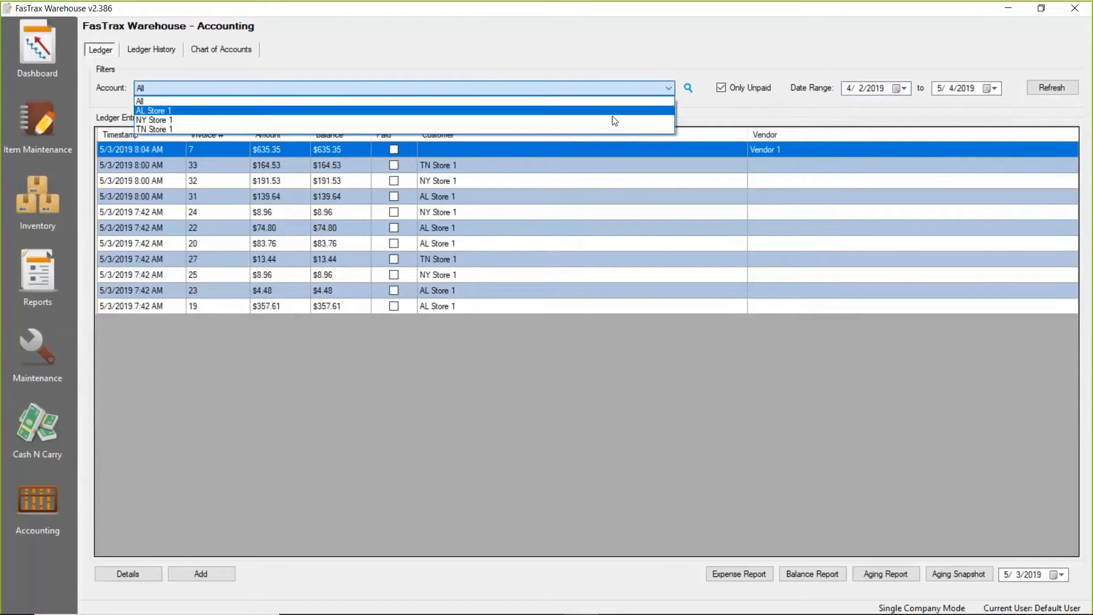
{"action": "left_click", "coordinate": [614, 72]}
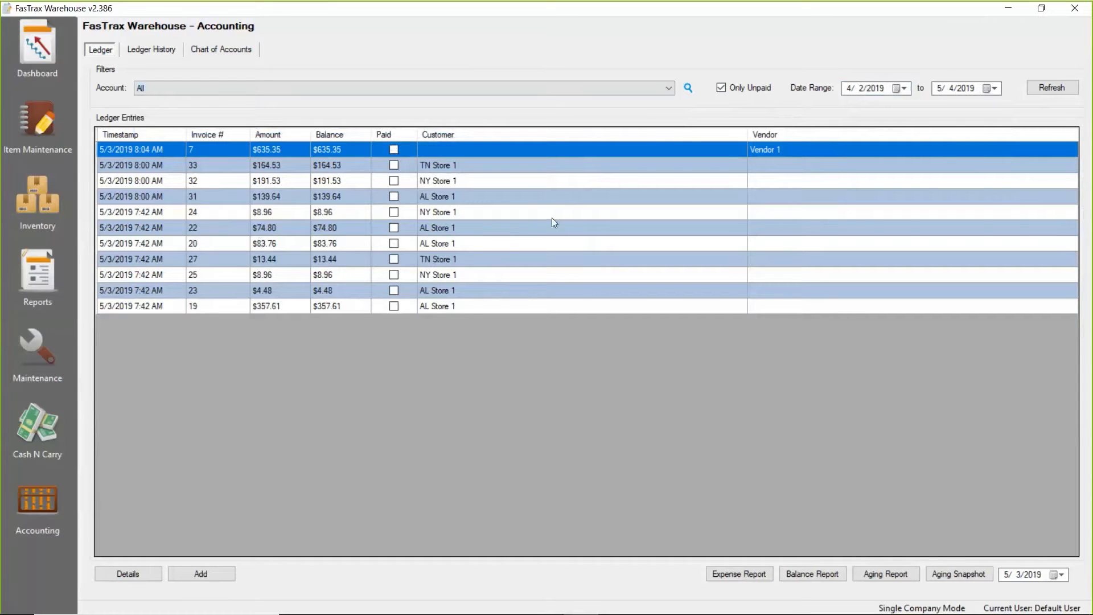
Open the ledger history for AL Store 1 and examine its total, current and 30, 60 and 90-day overdue balances.
{"action": "left_click", "coordinate": [151, 51]}
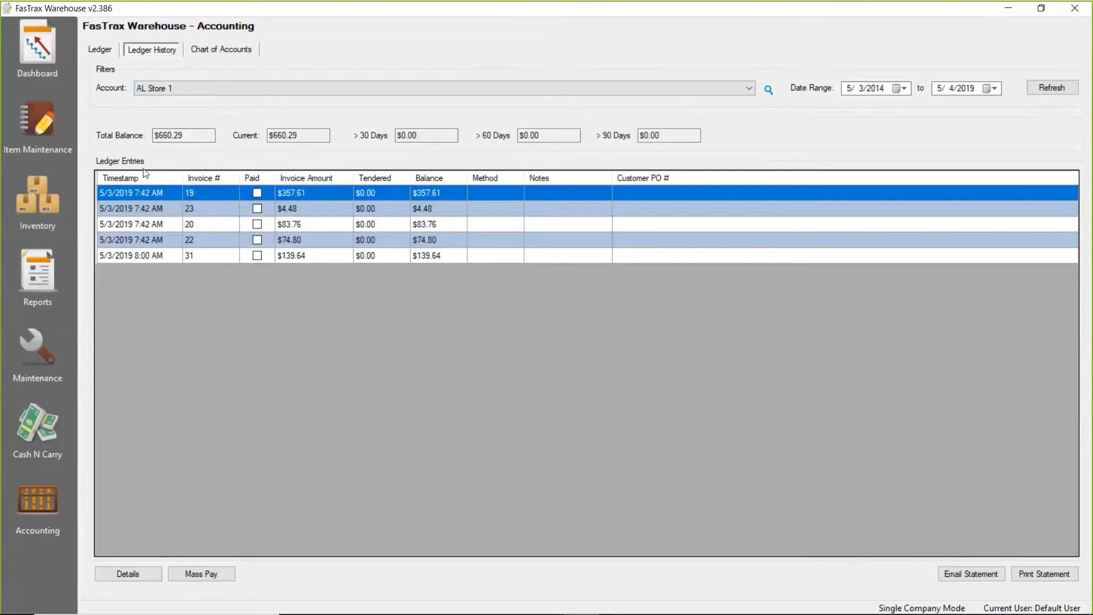
{"action": "left_click_drag", "start_coordinate": [197, 135], "coordinate": [132, 130]}
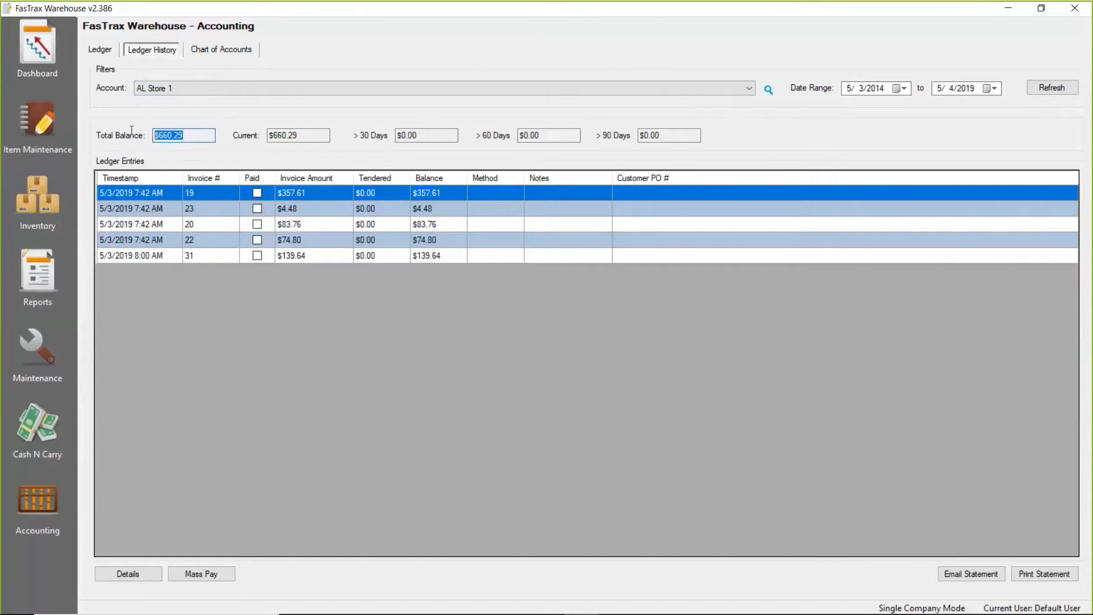
{"action": "left_click", "coordinate": [304, 139]}
{"action": "left_click_drag", "start_coordinate": [255, 133], "coordinate": [255, 134]}
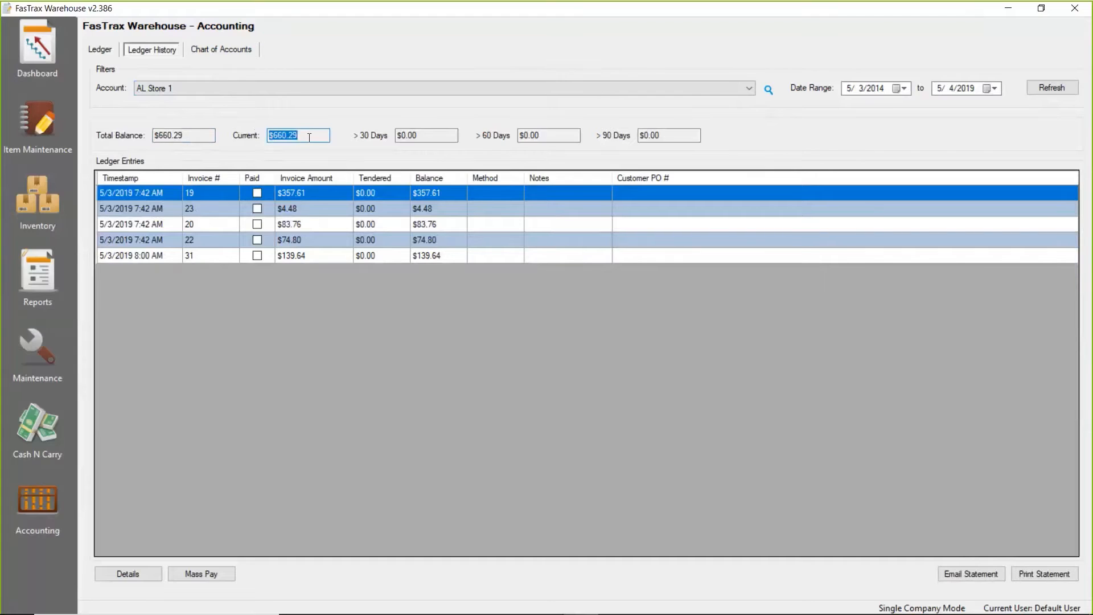
{"action": "left_click", "coordinate": [422, 137]}
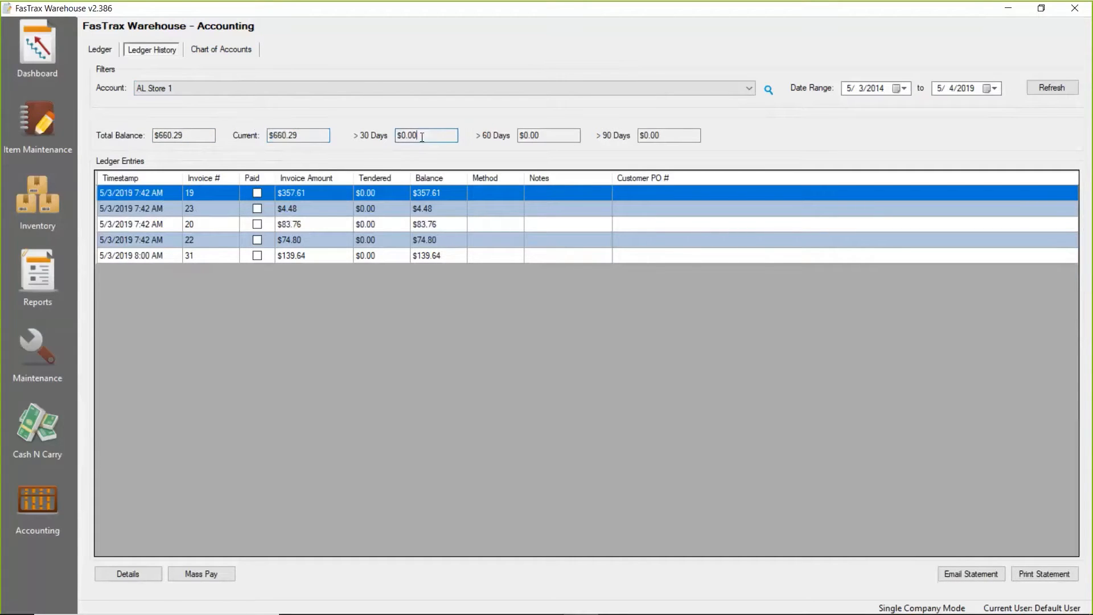
{"action": "left_click_drag", "start_coordinate": [422, 137], "coordinate": [400, 137]}
{"action": "left_click_drag", "start_coordinate": [555, 137], "coordinate": [485, 131]}
{"action": "left_click", "coordinate": [671, 137]}
{"action": "left_click_drag", "start_coordinate": [653, 137], "coordinate": [625, 146]}
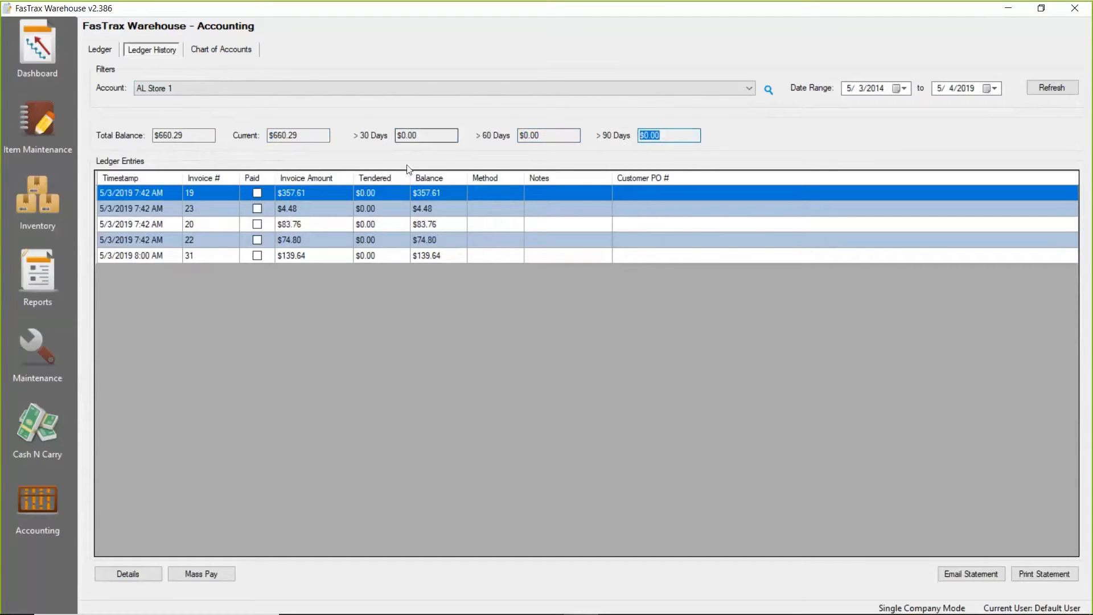
Display the ledger history for TN Store 1 and return to the ledger.
{"action": "left_click", "coordinate": [750, 89]}
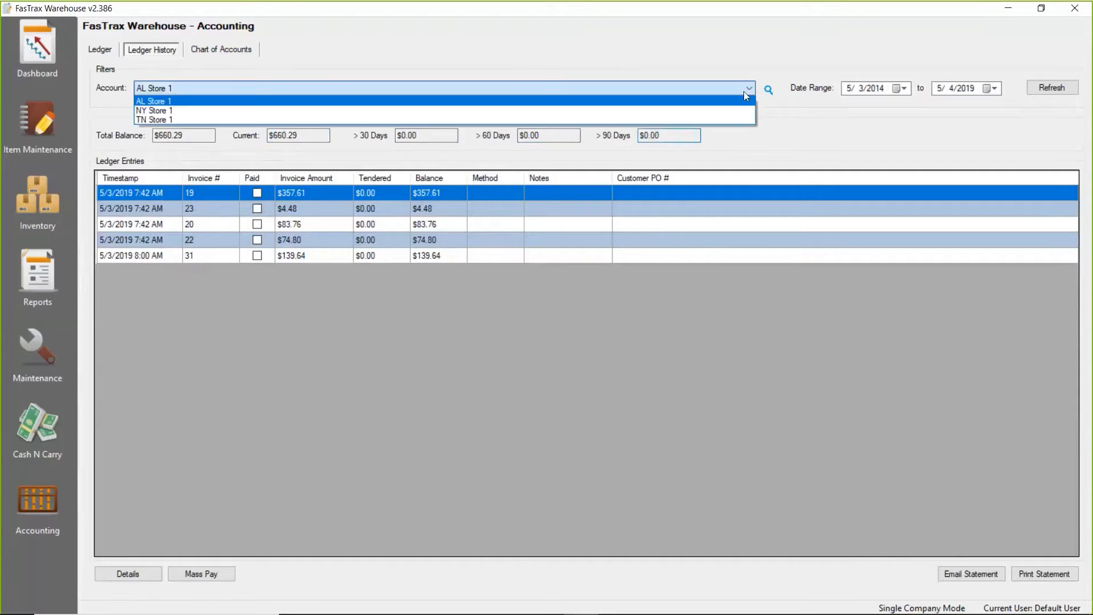
{"action": "left_click", "coordinate": [692, 120]}
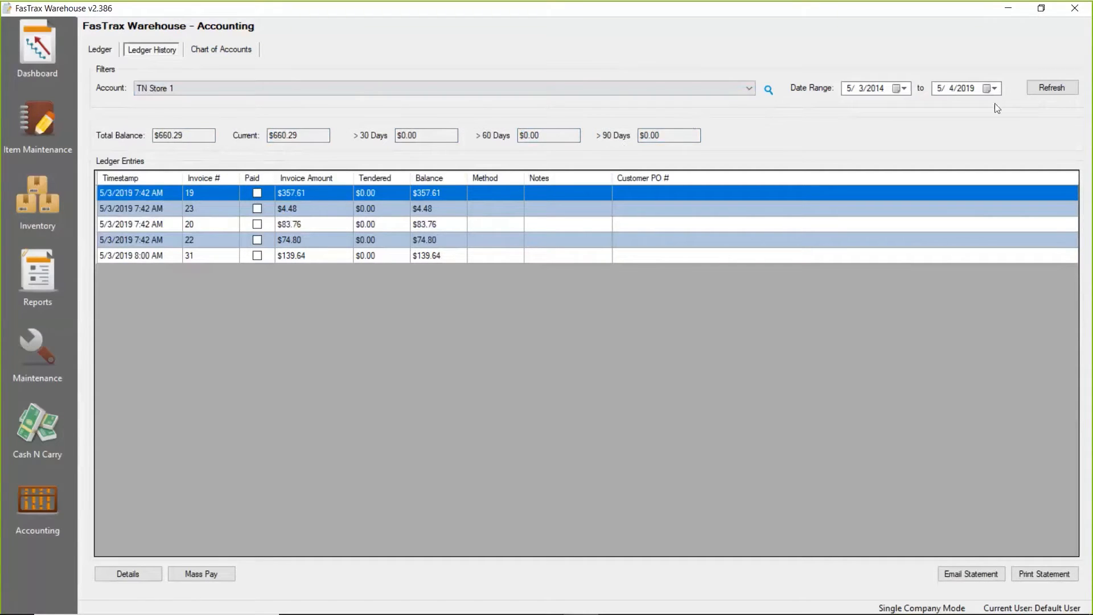
{"action": "left_click", "coordinate": [1049, 90]}
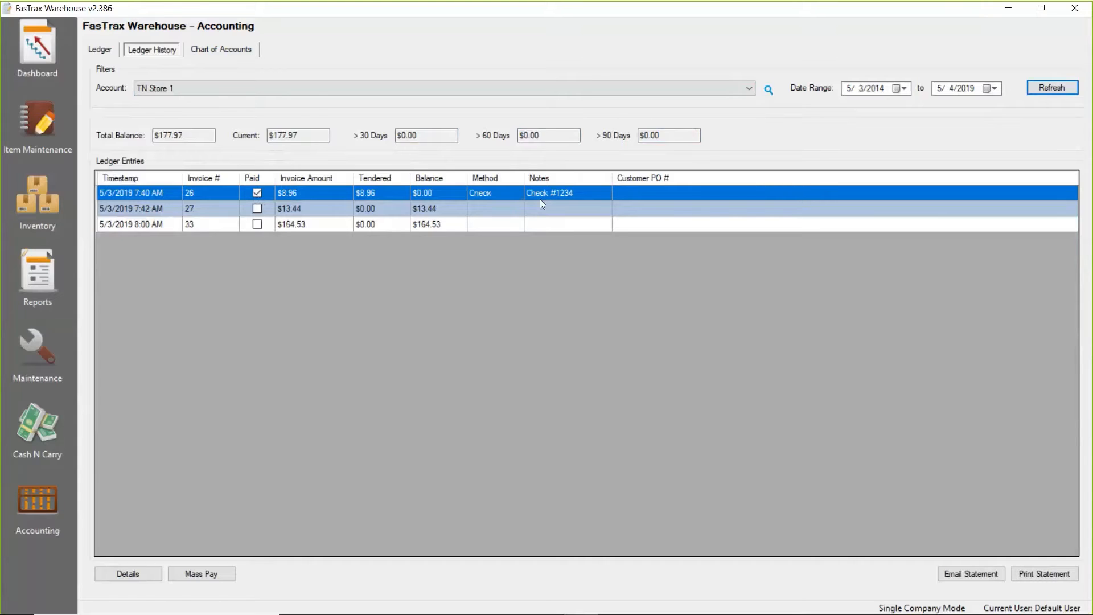
{"action": "left_click", "coordinate": [102, 50]}
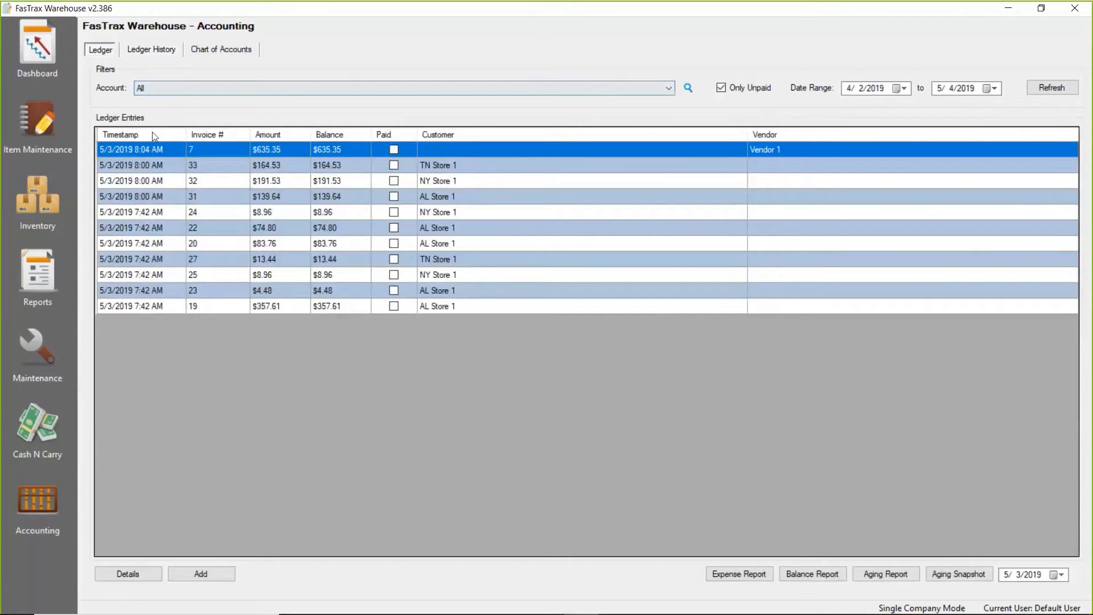
Create a new inventory order for the AL Store 1 account.
{"action": "left_click", "coordinate": [41, 199]}
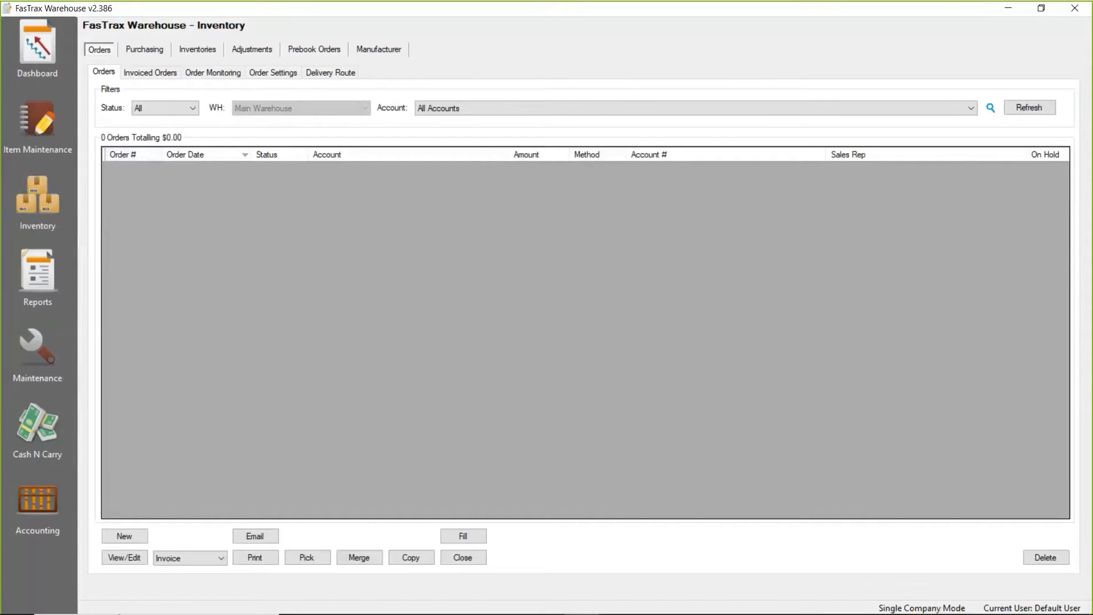
{"action": "left_click", "coordinate": [137, 538]}
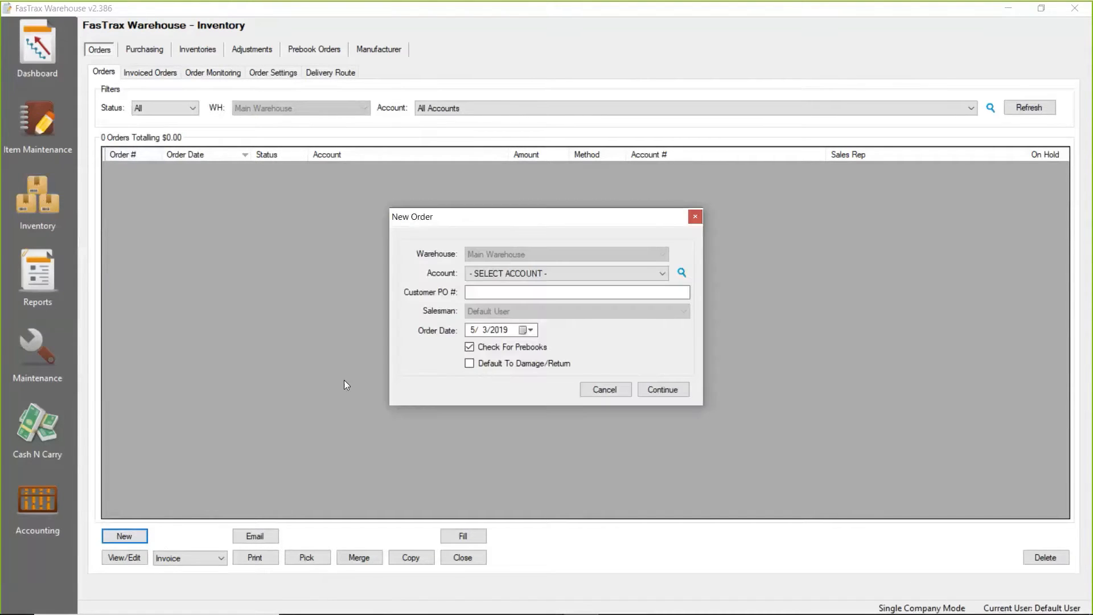
{"action": "left_click", "coordinate": [632, 274]}
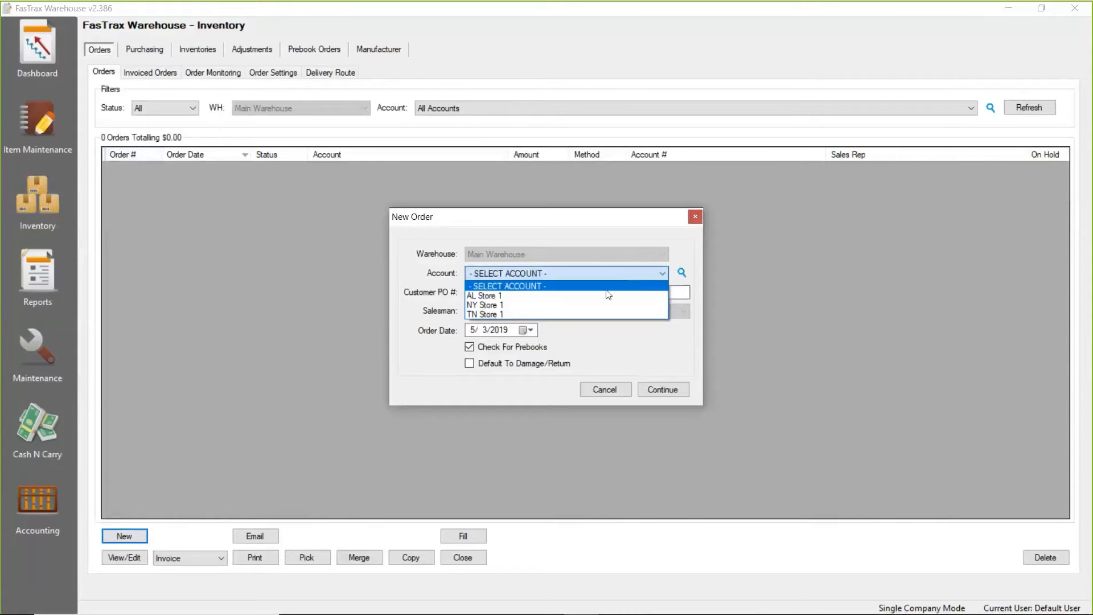
{"action": "left_click", "coordinate": [607, 295]}
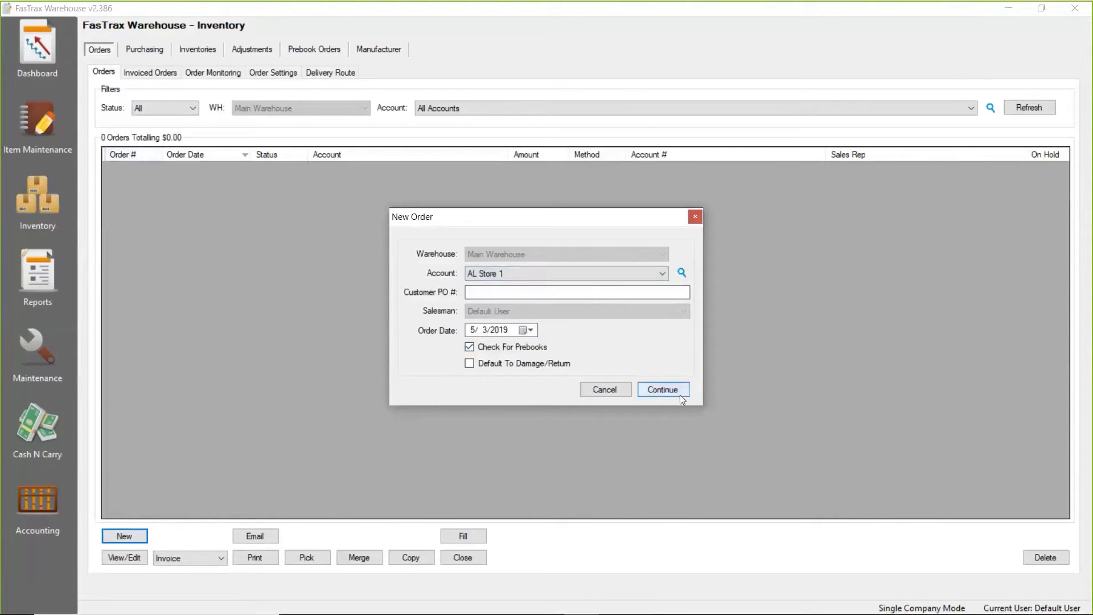
{"action": "left_click", "coordinate": [661, 391]}
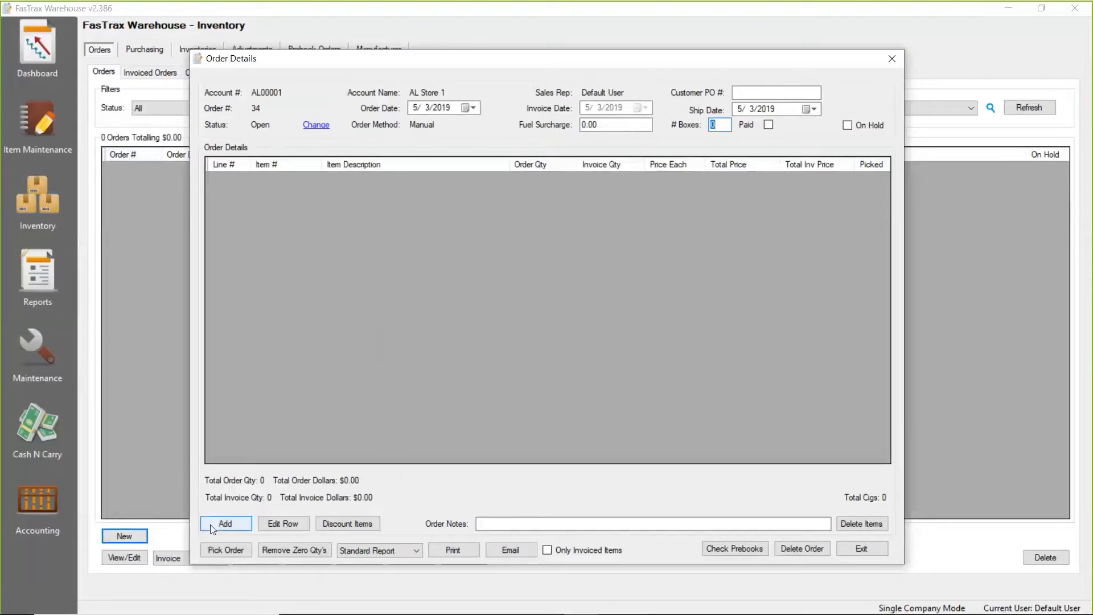
Add items 1 (Basic Cigarette) and 2 (Premium Cigarette) to the order with a quantity of 1 each.
{"action": "type", "text": "1"}
{"action": "key", "text": "Return"}
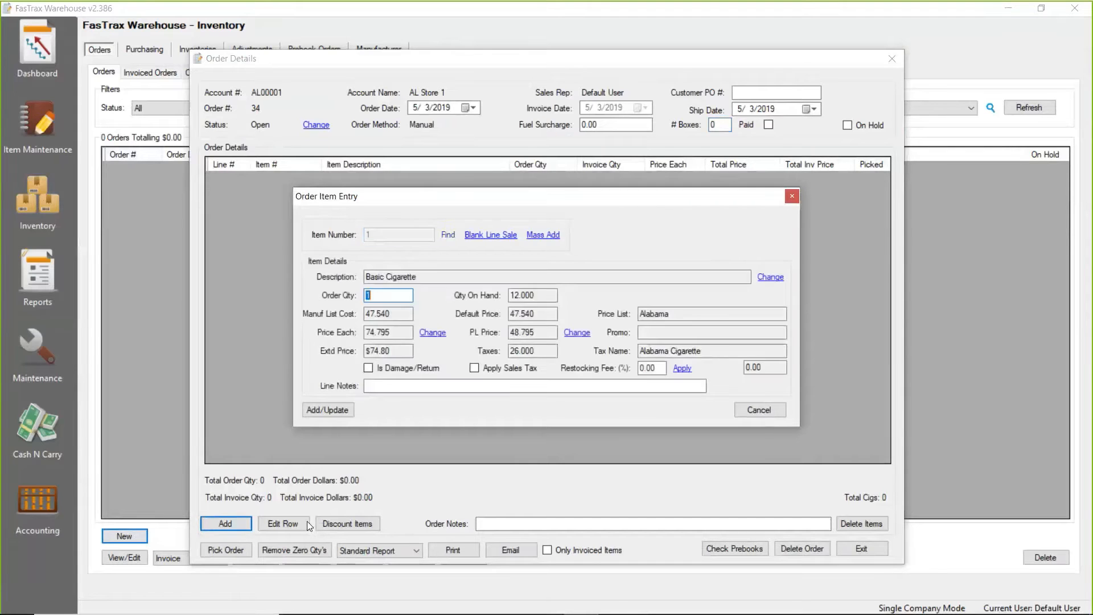
{"action": "key", "text": "Return"}
{"action": "key", "text": "Return"}
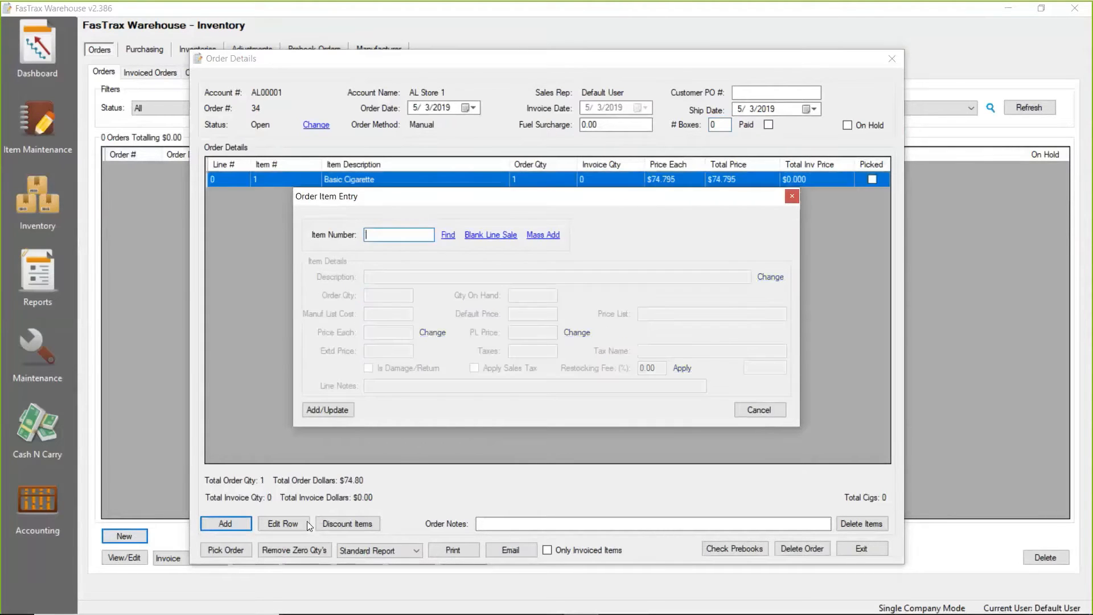
{"action": "type", "text": "2"}
{"action": "key", "text": "Return"}
{"action": "key", "text": "Return"}
{"action": "key", "text": "Return"}
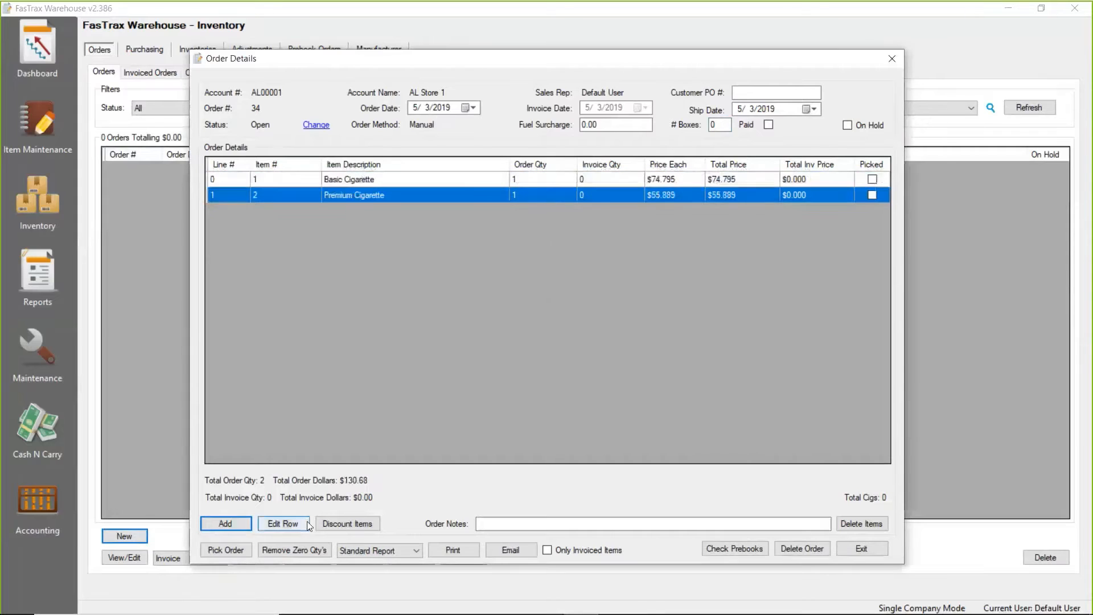
Start picking the AL Store 1 order and fill it, setting all invoice quantities to the order quantities.
{"action": "left_click", "coordinate": [225, 550]}
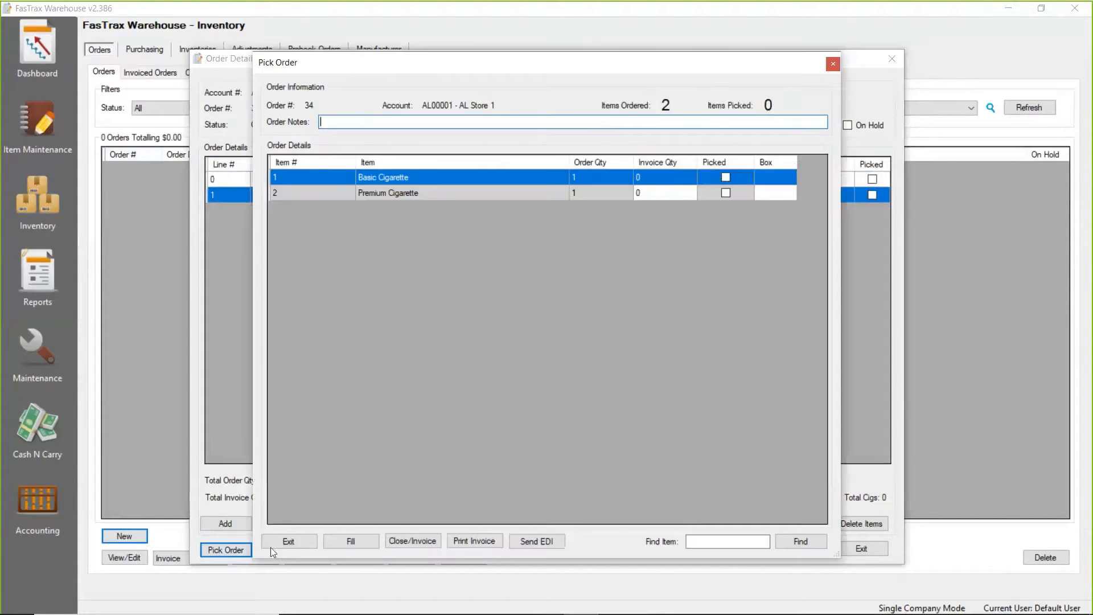
{"action": "left_click", "coordinate": [365, 541]}
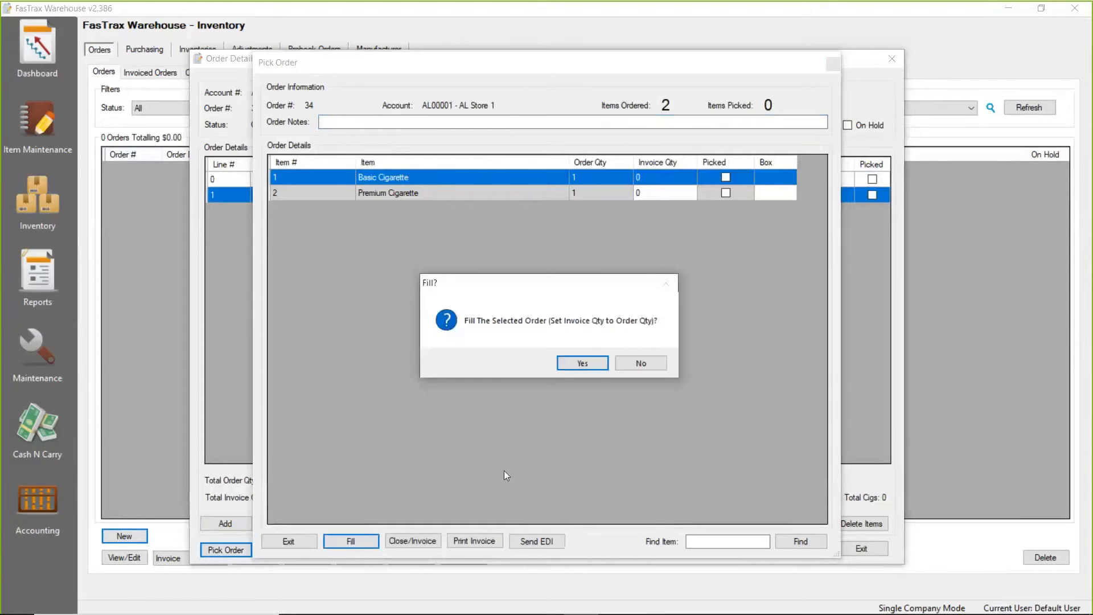
{"action": "left_click", "coordinate": [582, 363]}
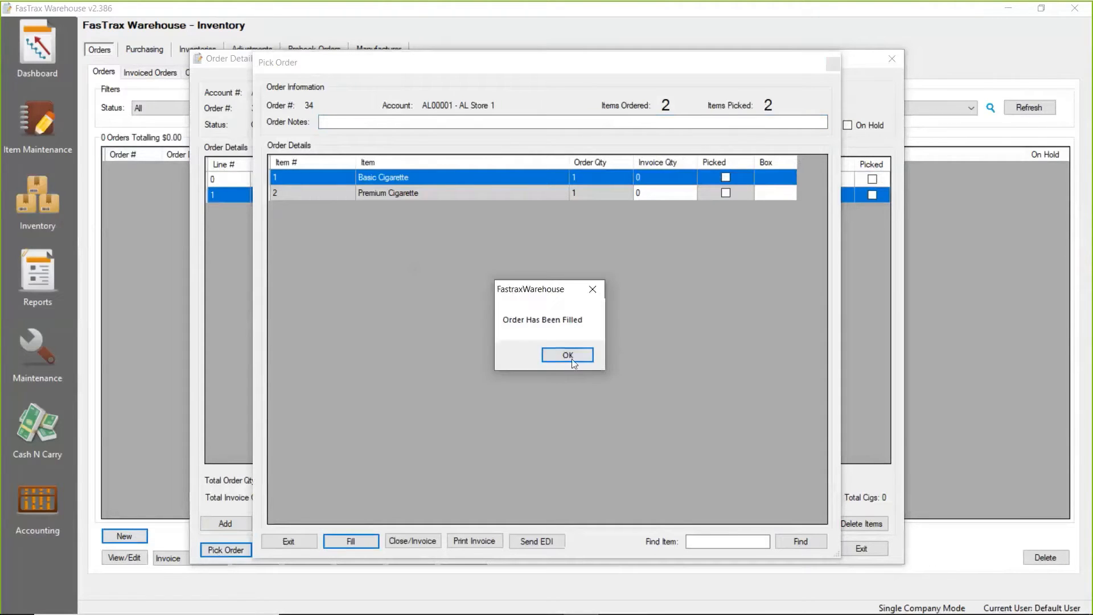
{"action": "left_click", "coordinate": [574, 359]}
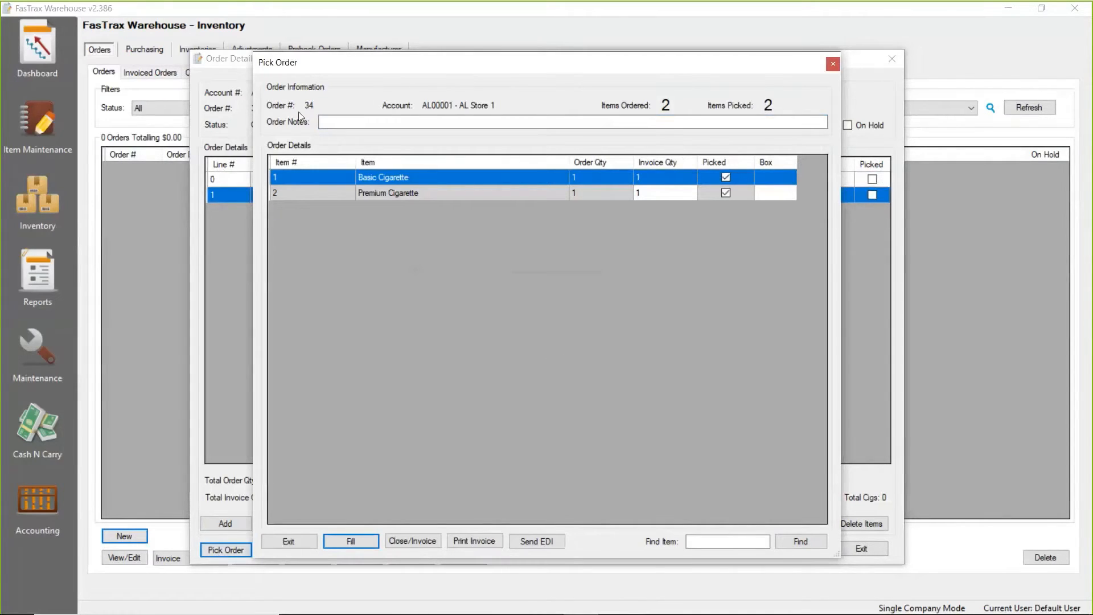
Invoice and close the picked AL Store 1 order, updating inventory quantities, and return to the orders list.
{"action": "left_click", "coordinate": [422, 544]}
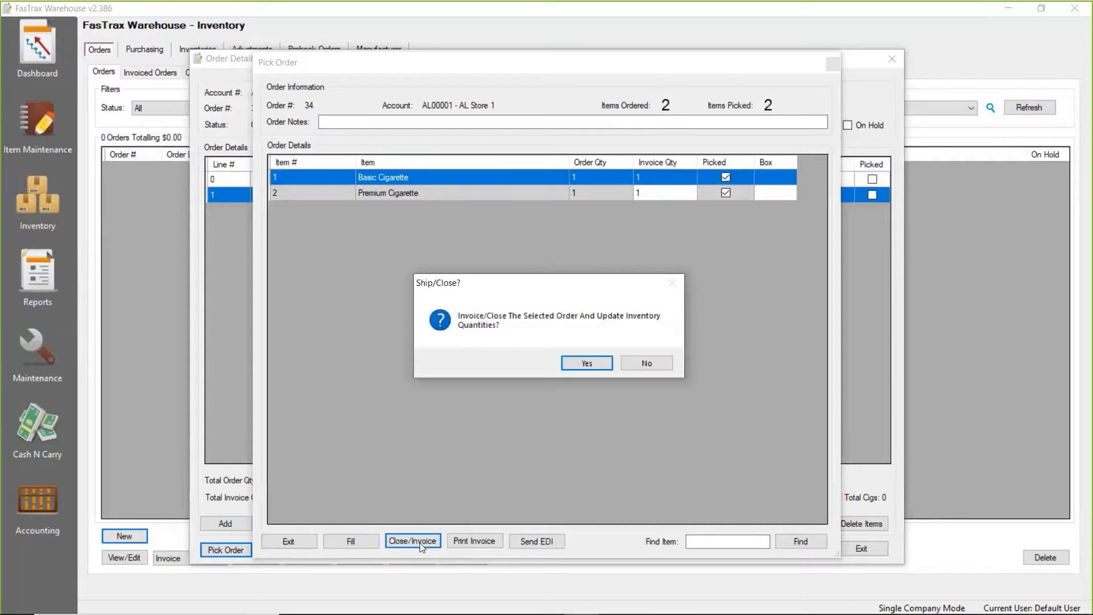
{"action": "left_click", "coordinate": [584, 364]}
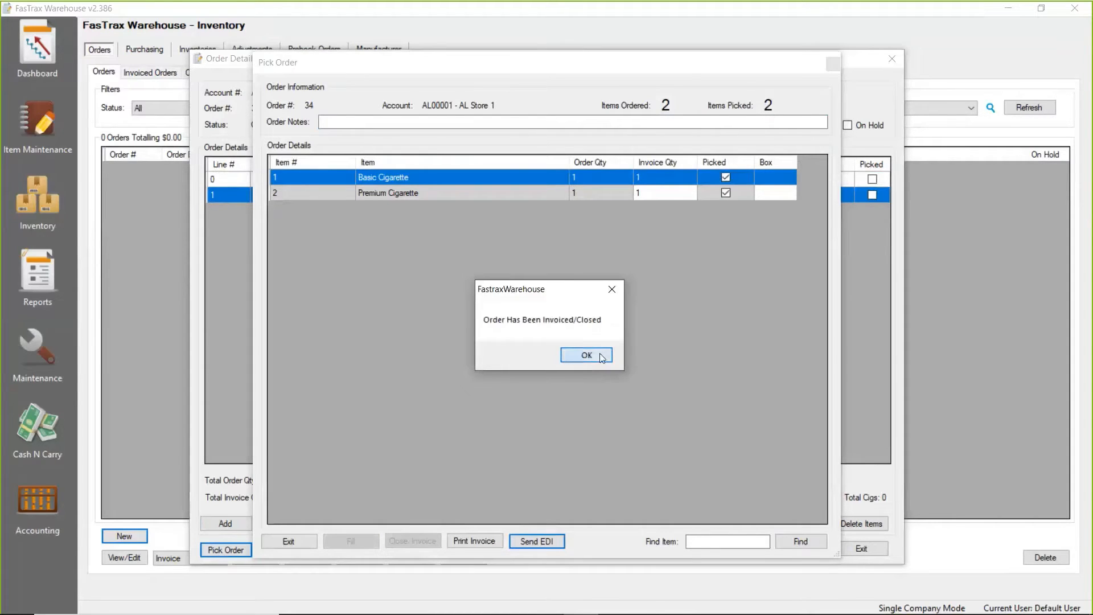
{"action": "left_click", "coordinate": [600, 354]}
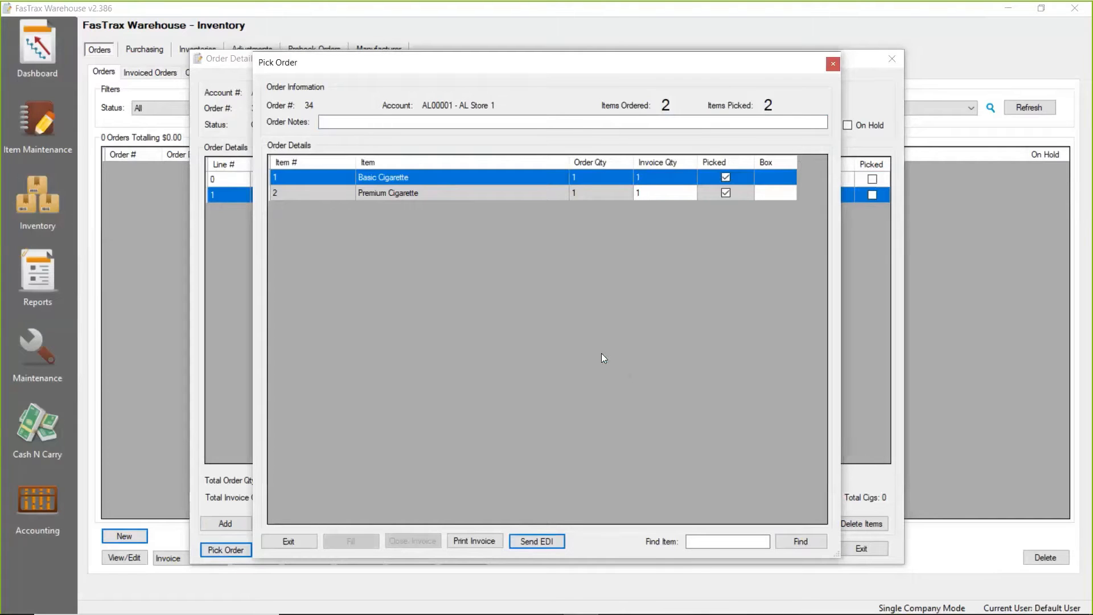
{"action": "left_click", "coordinate": [833, 64]}
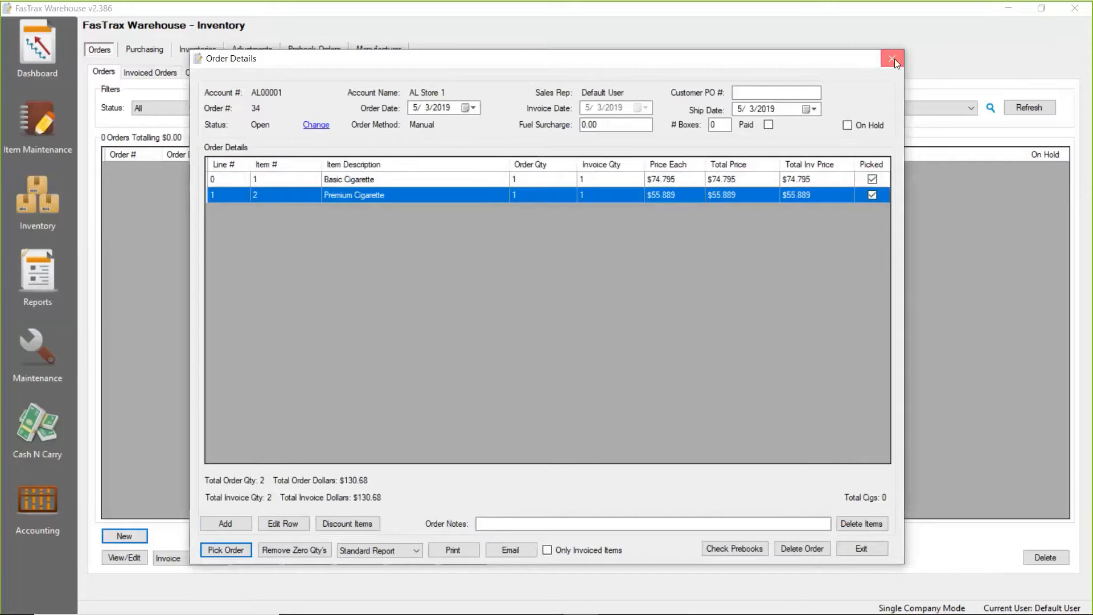
{"action": "left_click", "coordinate": [895, 60]}
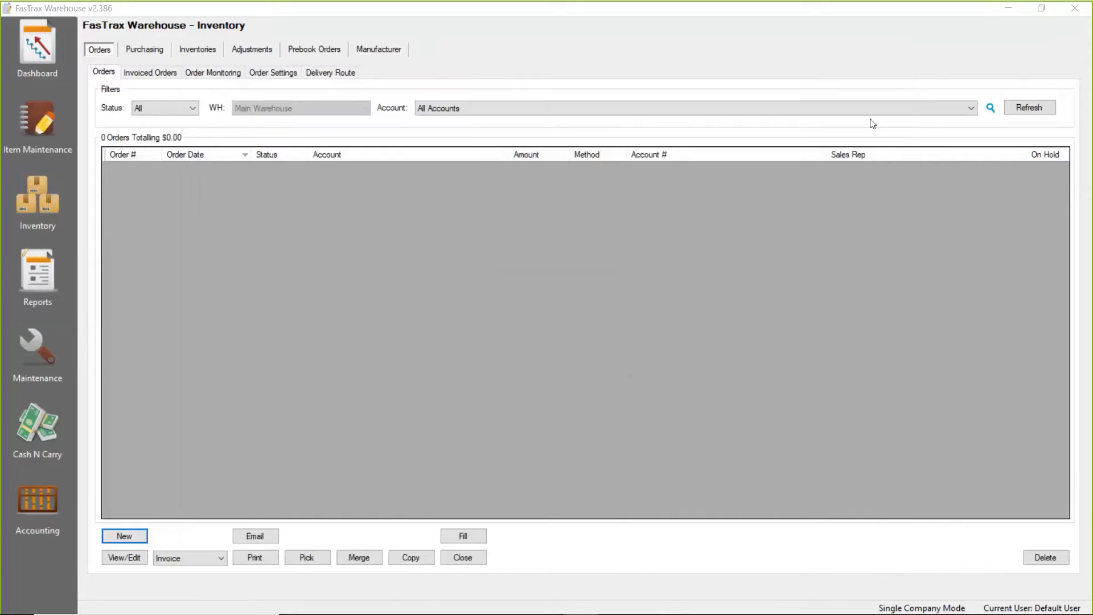
Check the newly invoiced AL Store 1 order in the invoiced orders list and its entry in the accounting ledger.
{"action": "left_click", "coordinate": [153, 73]}
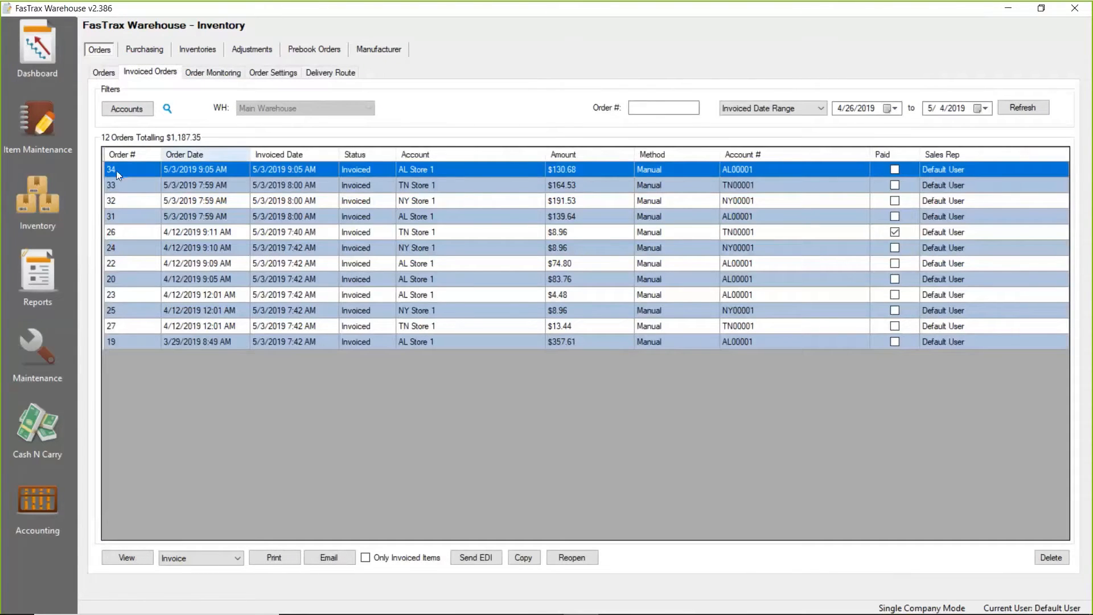
{"action": "left_click", "coordinate": [33, 507]}
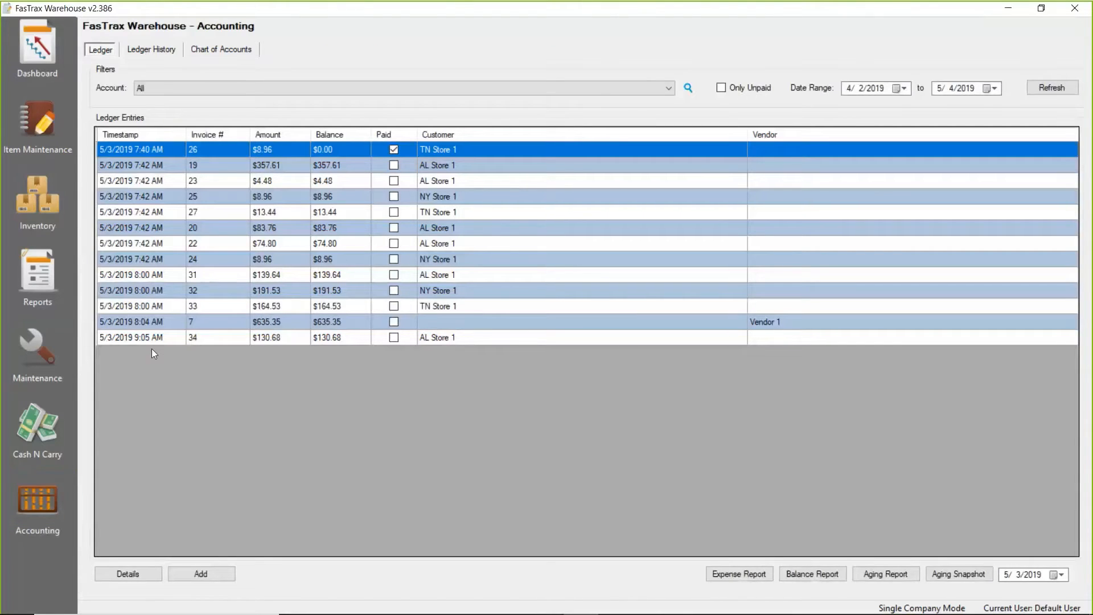
{"action": "left_click", "coordinate": [138, 339]}
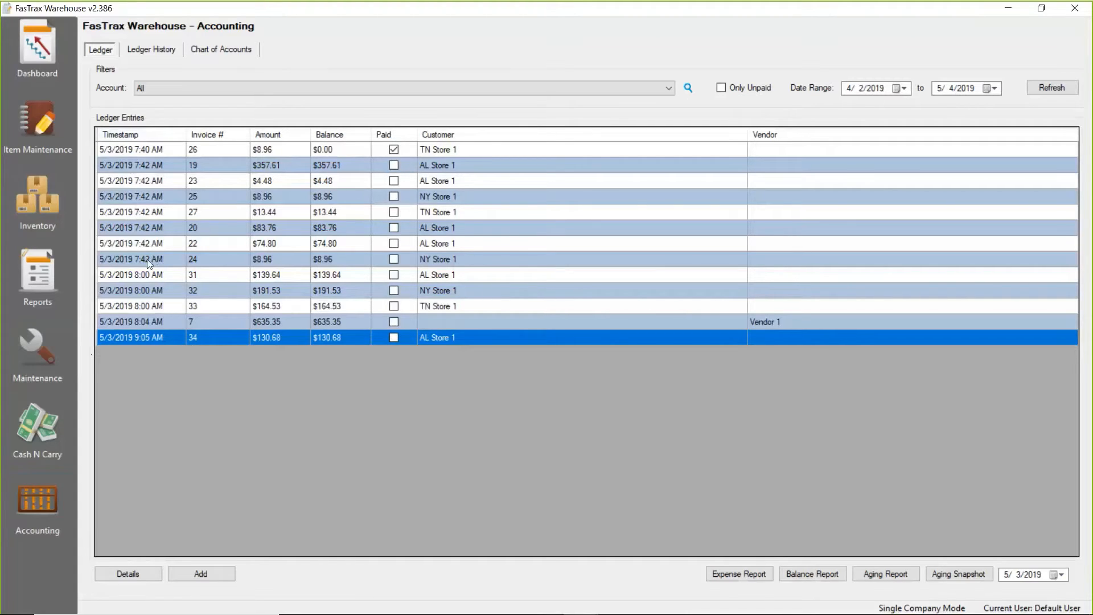
Compare the $357.61 AL Store 1 ledger entry's timestamp with its order and invoiced dates in the invoiced orders list, and reselect the entry in the ledger.
{"action": "left_click", "coordinate": [142, 167]}
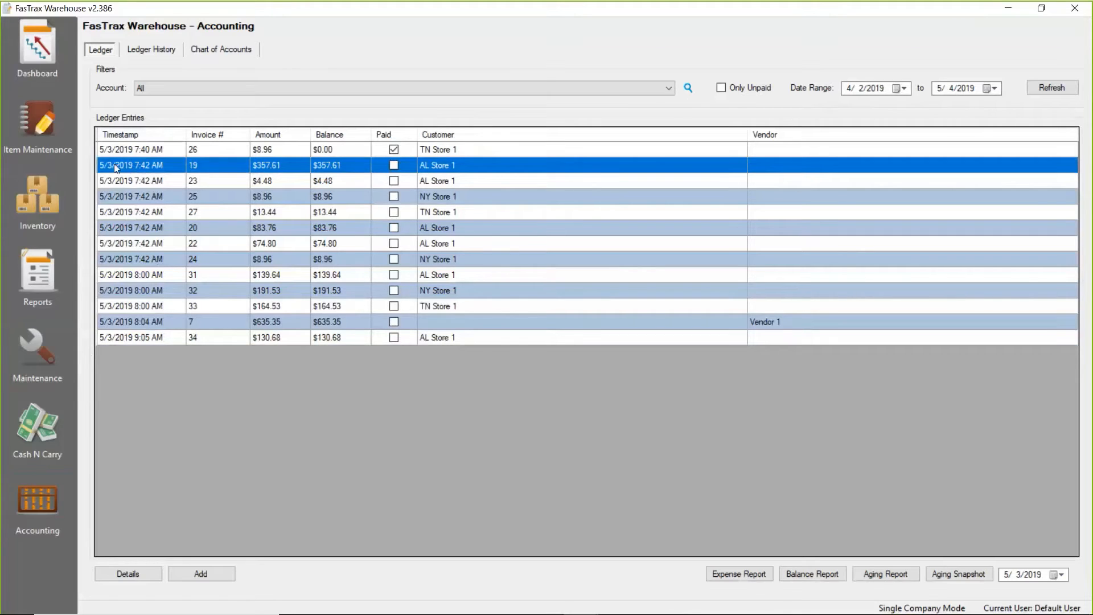
{"action": "left_click", "coordinate": [40, 194]}
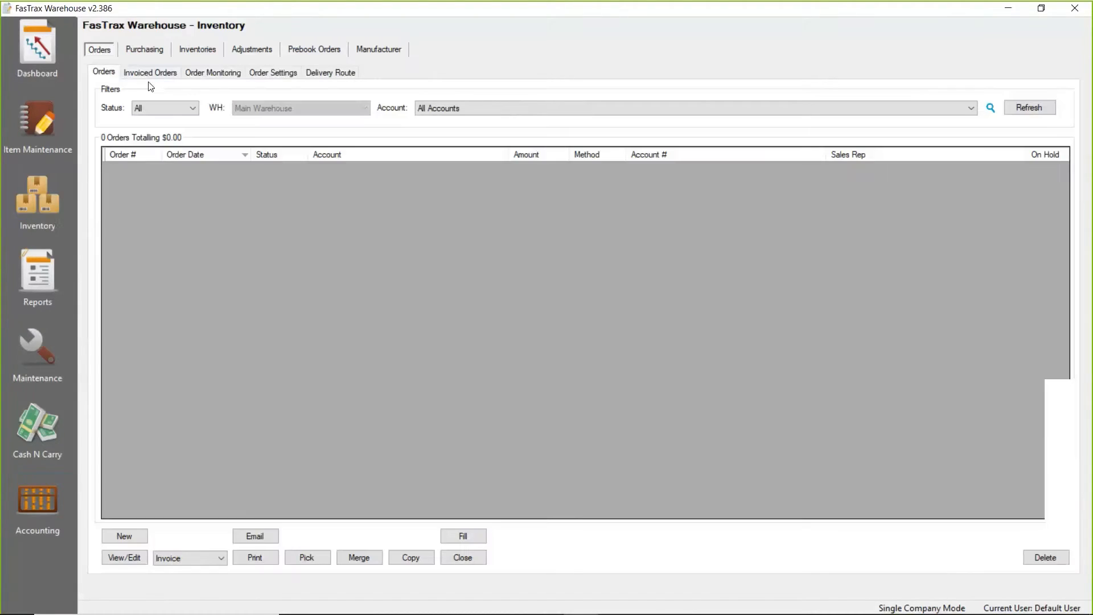
{"action": "left_click", "coordinate": [147, 74]}
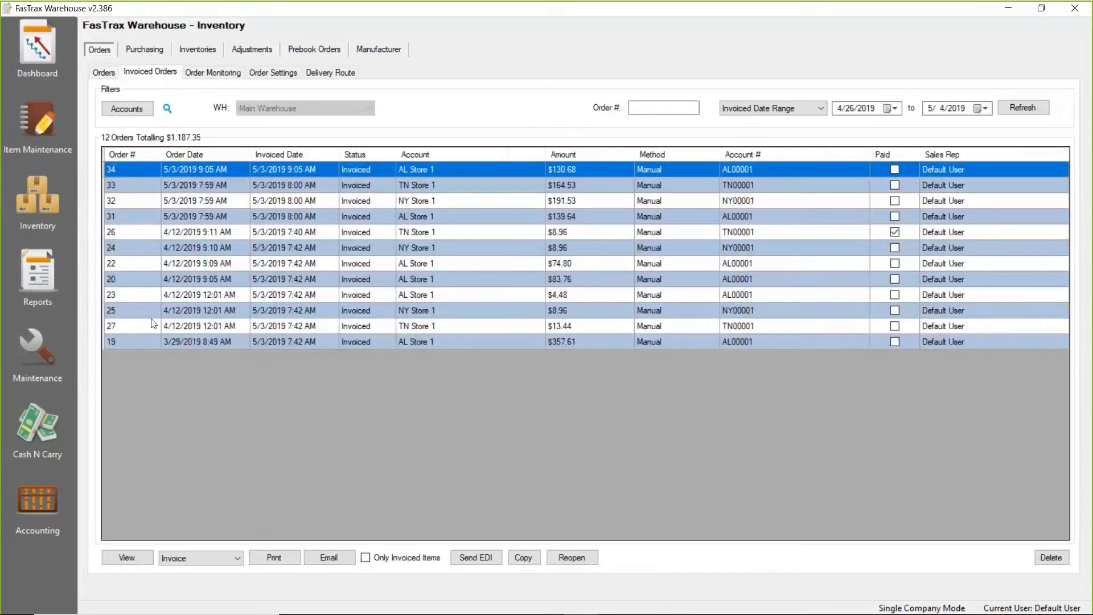
{"action": "left_click", "coordinate": [126, 341]}
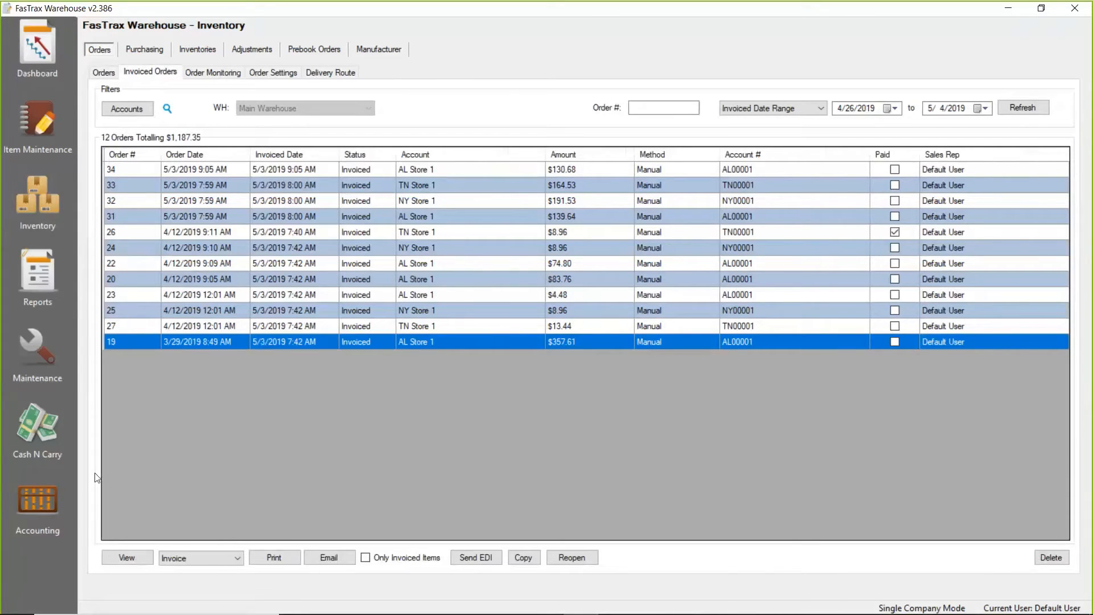
{"action": "left_click", "coordinate": [43, 488]}
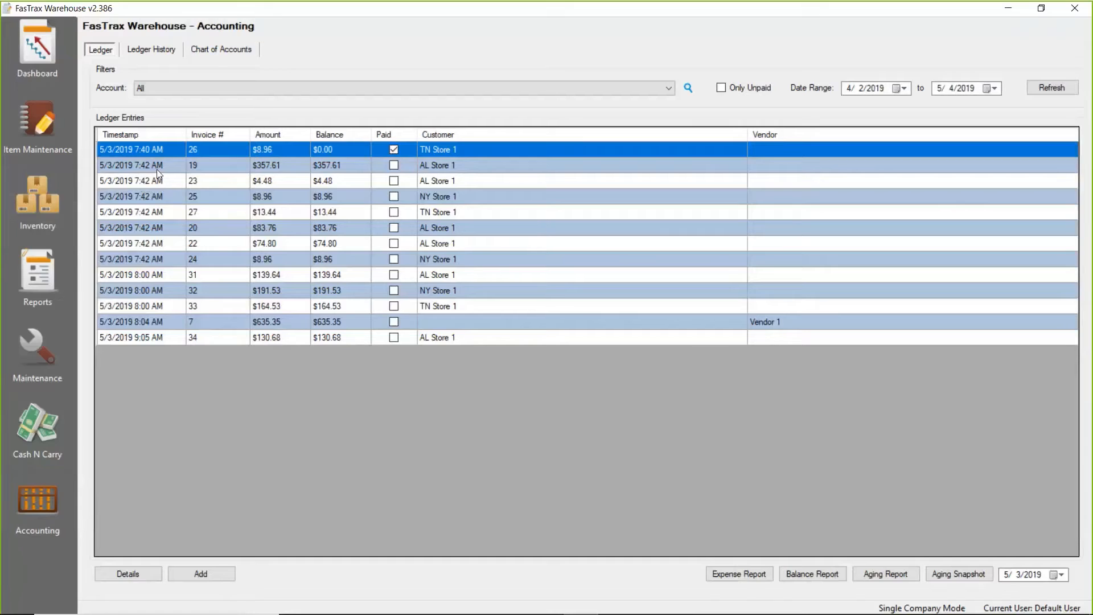
{"action": "left_click", "coordinate": [125, 166]}
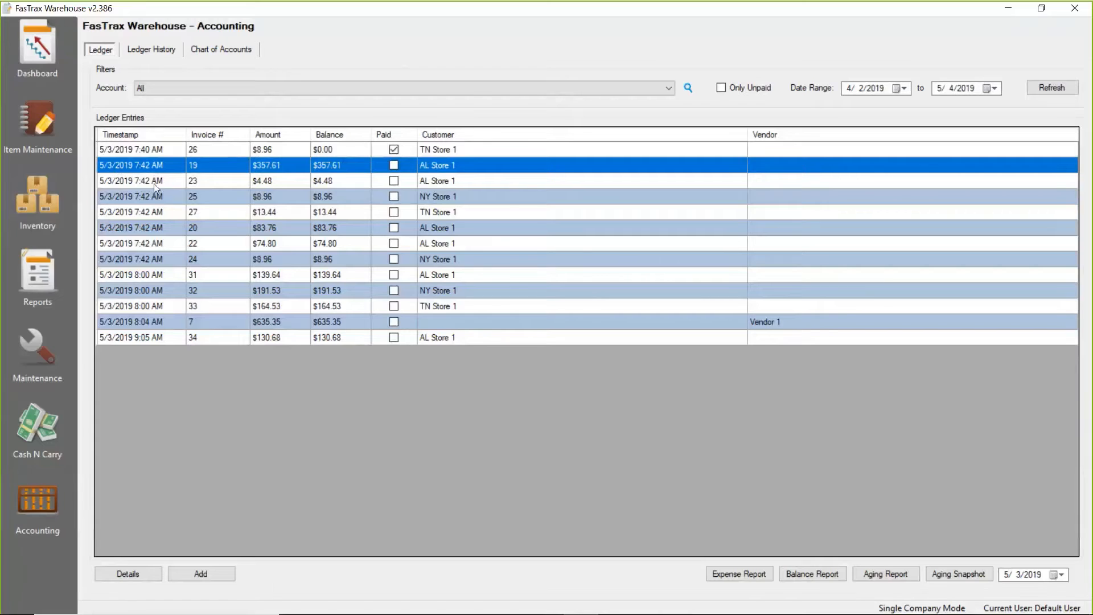
{"action": "left_click", "coordinate": [207, 571]}
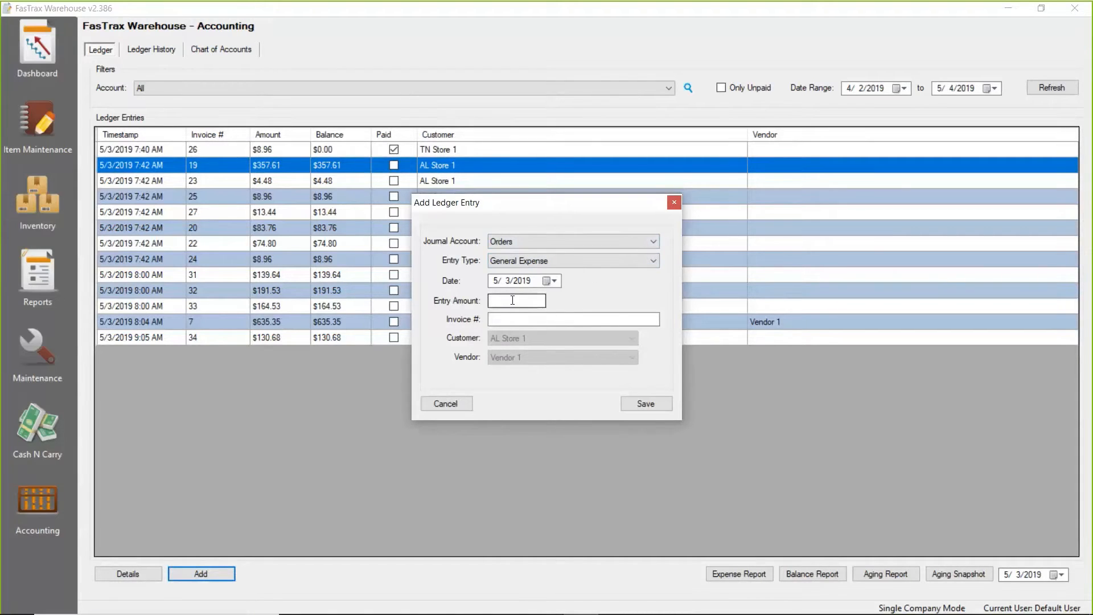
{"action": "left_click", "coordinate": [492, 319]}
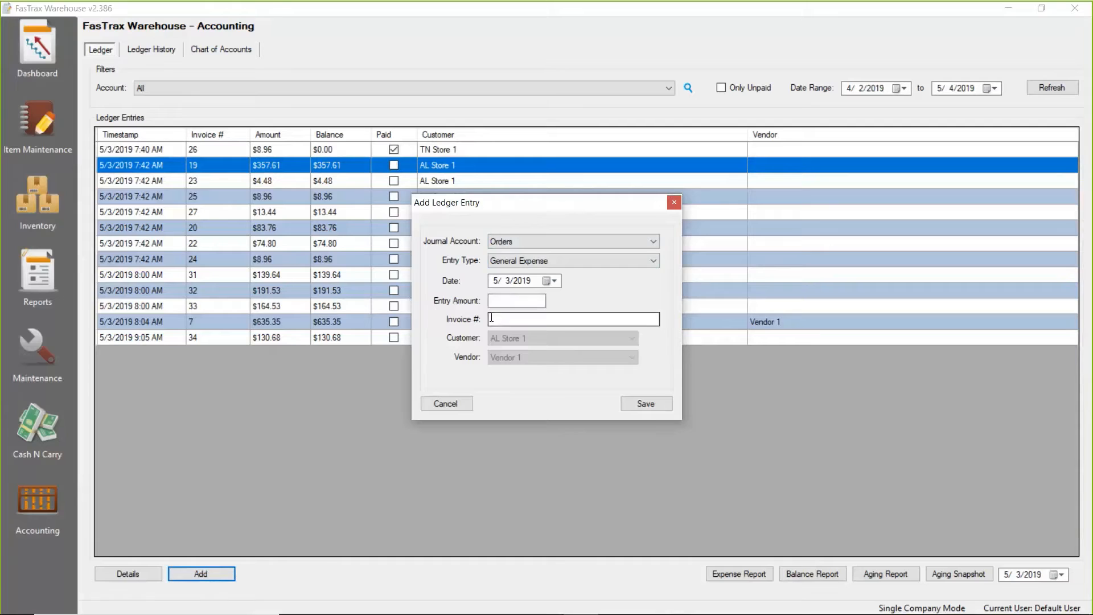
{"action": "key", "text": "Tab"}
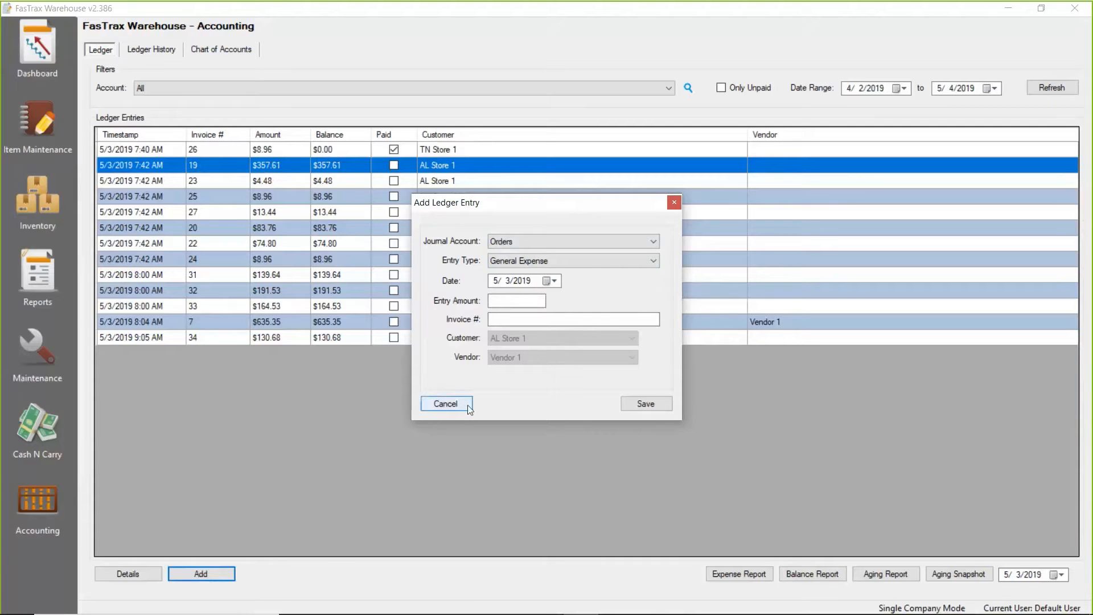
{"action": "left_click", "coordinate": [463, 402]}
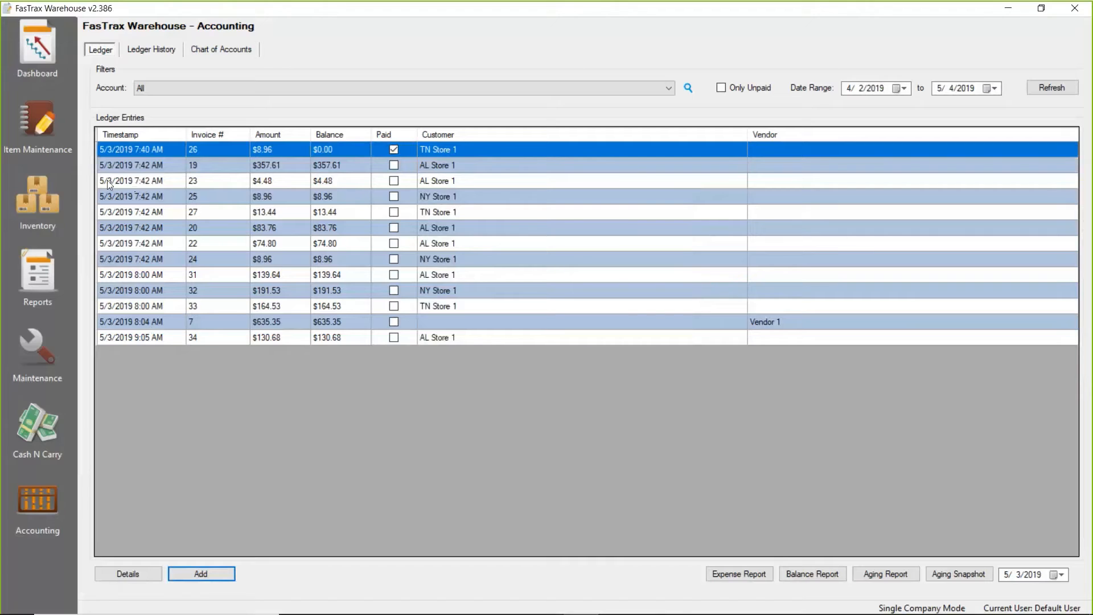
Open the ledger details of the $357.61 AL Store 1 invoice and examine its invoice amount and balance.
{"action": "double_click", "coordinate": [121, 166]}
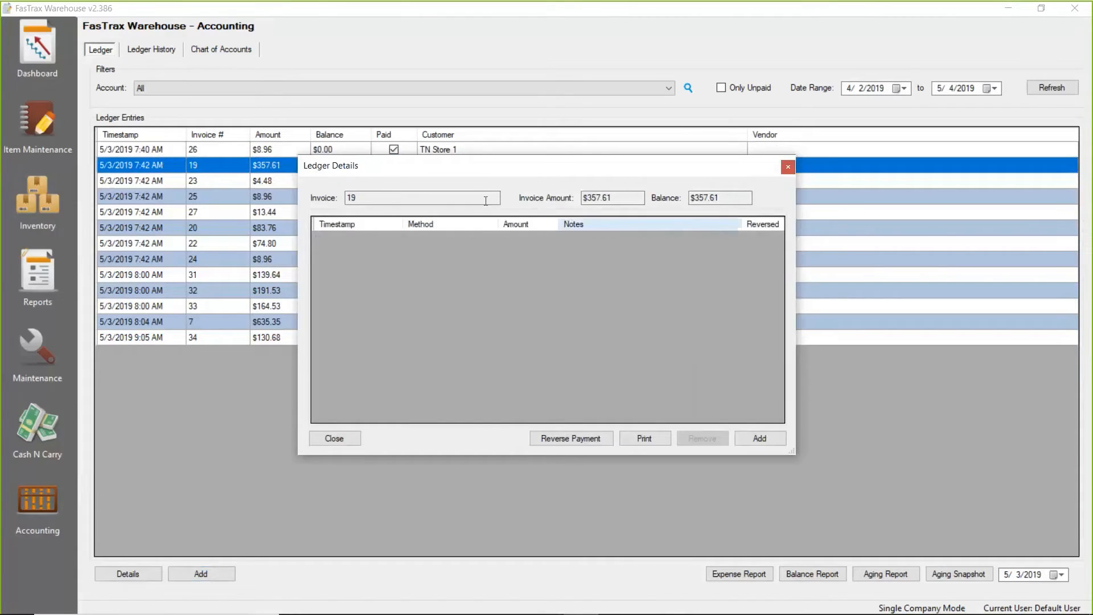
{"action": "double_click", "coordinate": [603, 198]}
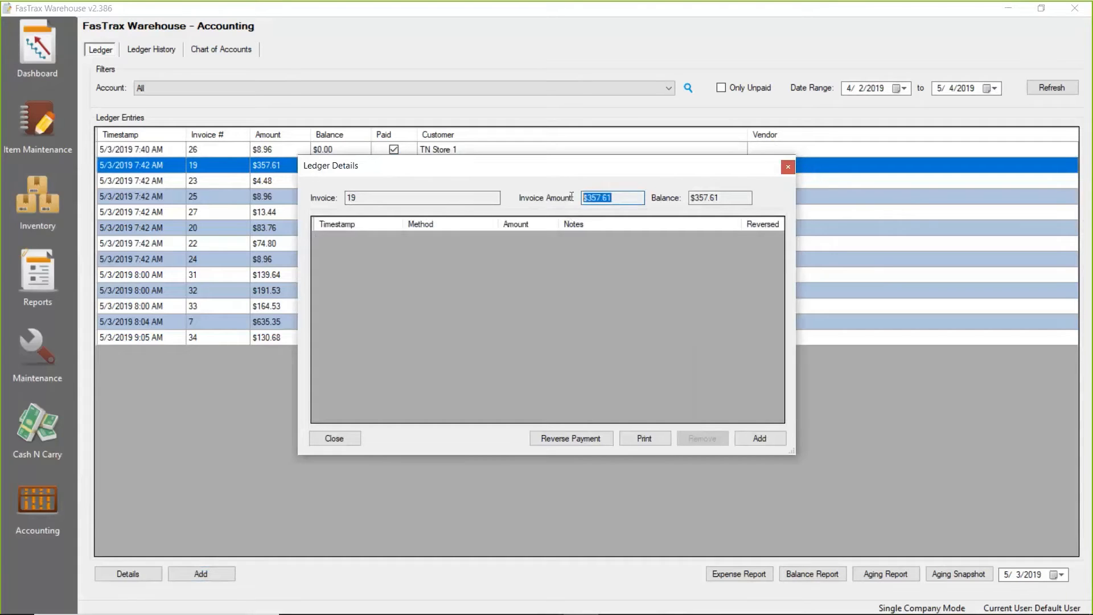
{"action": "double_click", "coordinate": [732, 200]}
Add a Check payment of 357.61 to the invoice with the payment note "Check #12345" and save it.
{"action": "left_click", "coordinate": [780, 440]}
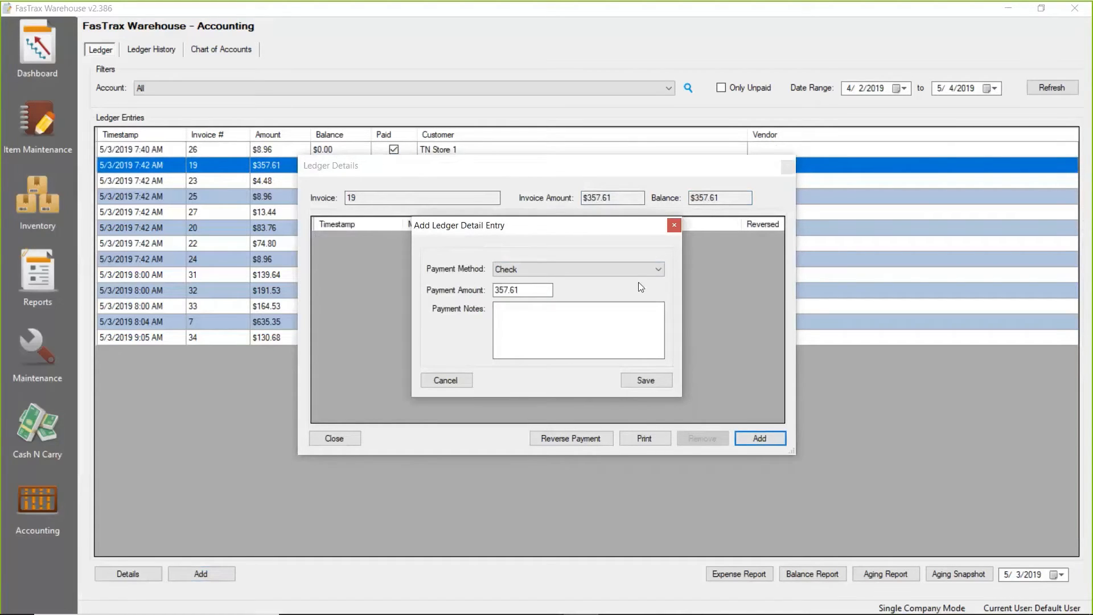
{"action": "left_click", "coordinate": [649, 271]}
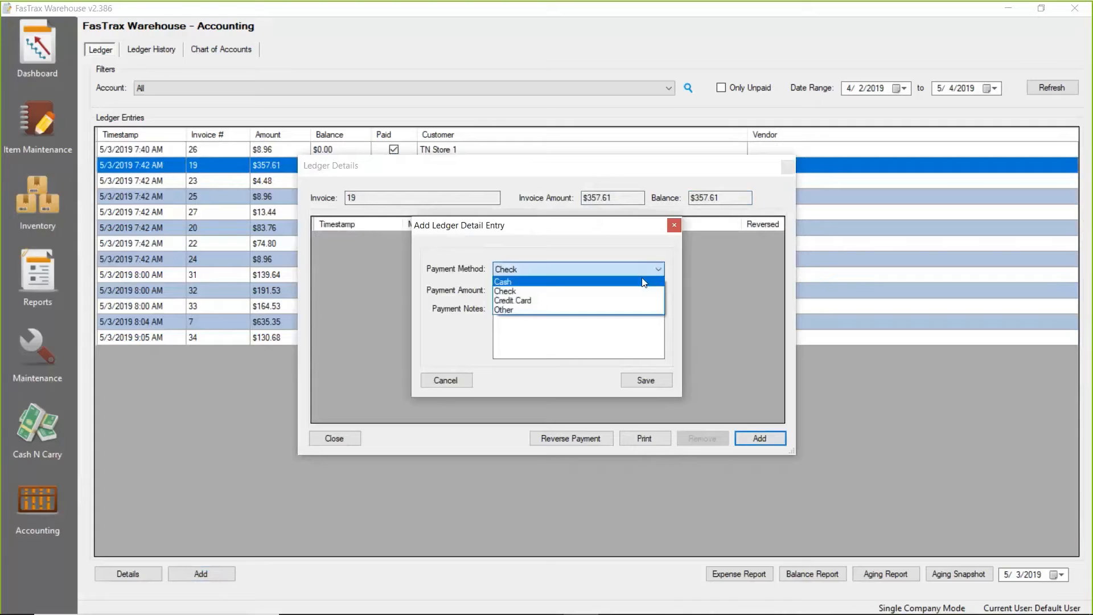
{"action": "left_click", "coordinate": [572, 291]}
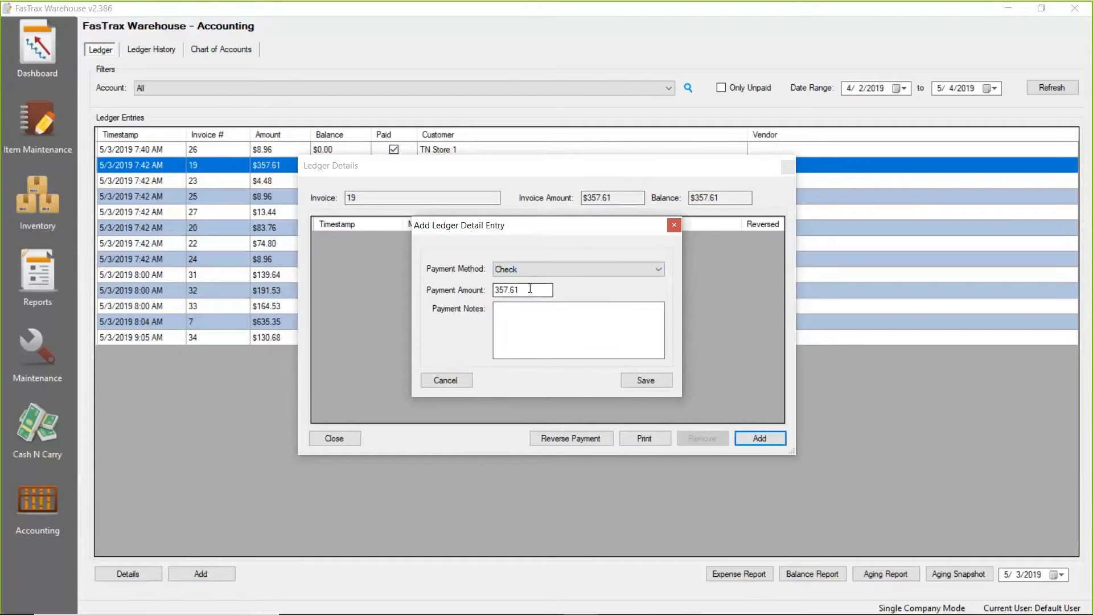
{"action": "left_click_drag", "start_coordinate": [530, 290], "coordinate": [478, 286]}
{"action": "left_click", "coordinate": [533, 316]}
{"action": "type", "text": "Check #12345"}
{"action": "left_click", "coordinate": [645, 380]}
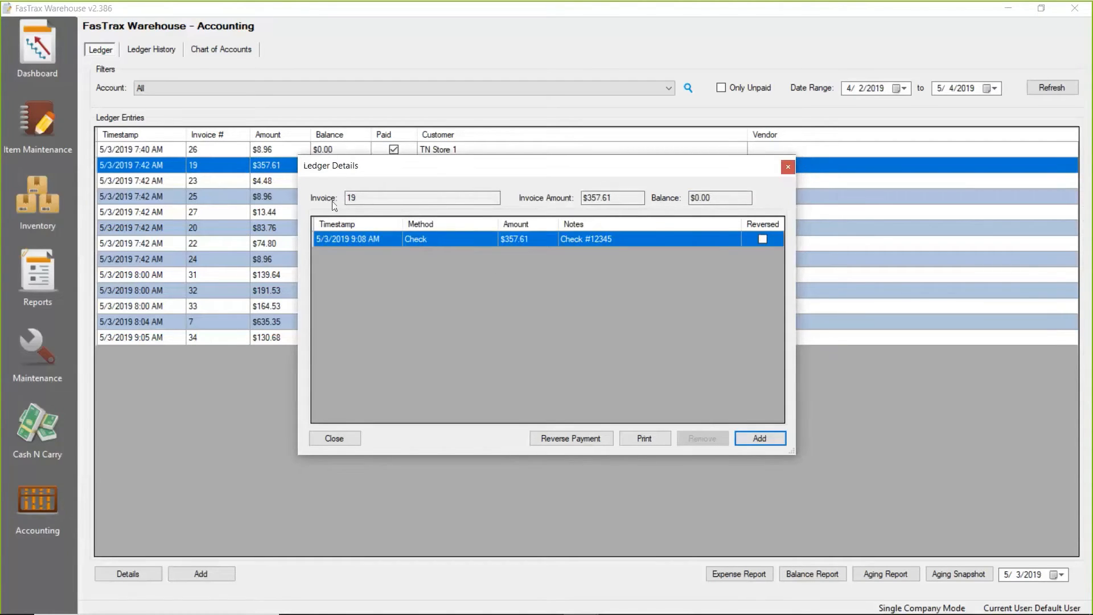
Review the invoice amount and remaining balance after the payment, and close the ledger details.
{"action": "left_click", "coordinate": [618, 199]}
{"action": "left_click_drag", "start_coordinate": [617, 198], "coordinate": [550, 201]}
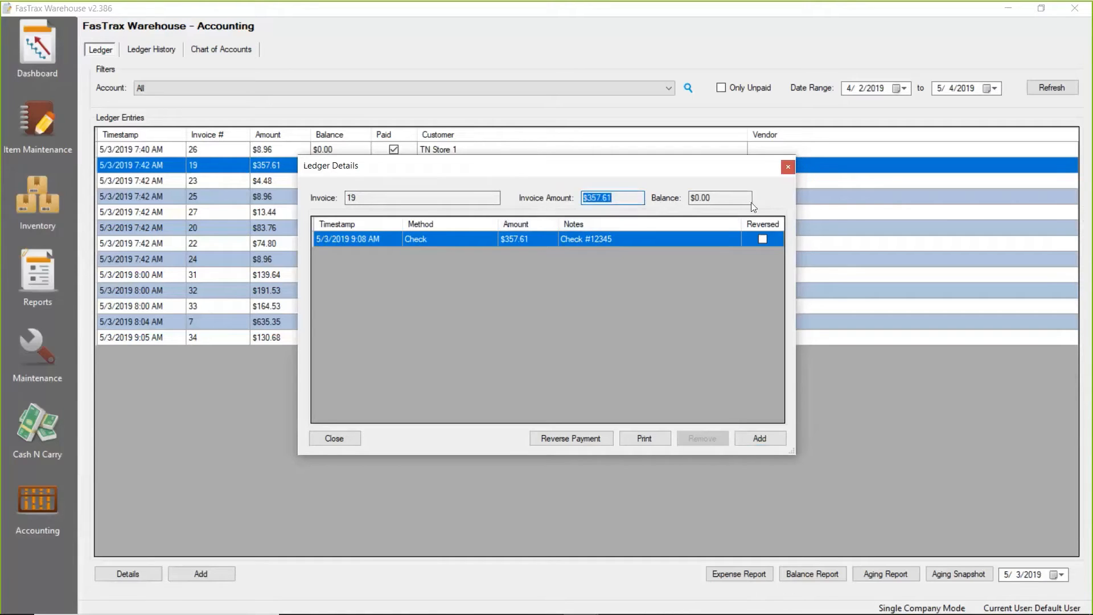
{"action": "left_click_drag", "start_coordinate": [720, 199], "coordinate": [682, 216]}
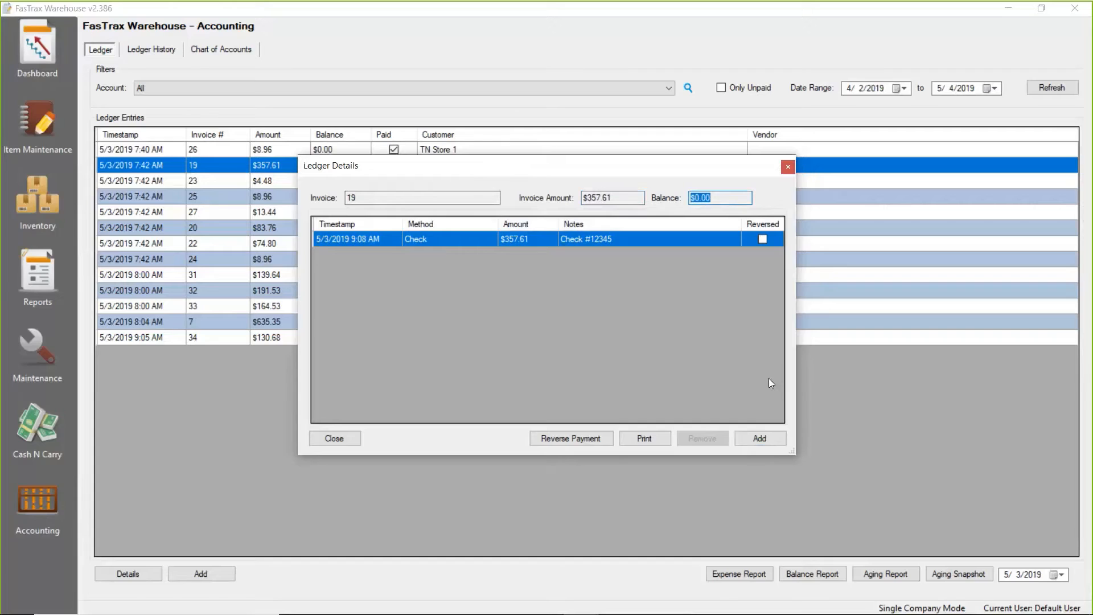
{"action": "left_click", "coordinate": [341, 438]}
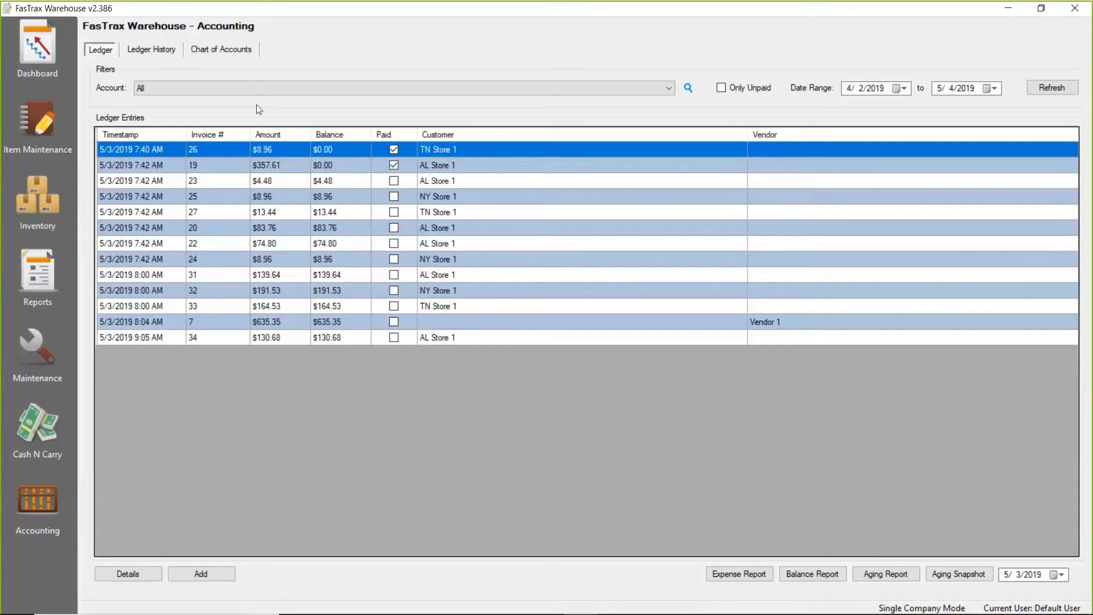
Show the ledger history for AL Store 1, start a mass payment, and include its $83.76, $74.80 and $4.48 unpaid invoices.
{"action": "left_click", "coordinate": [147, 53]}
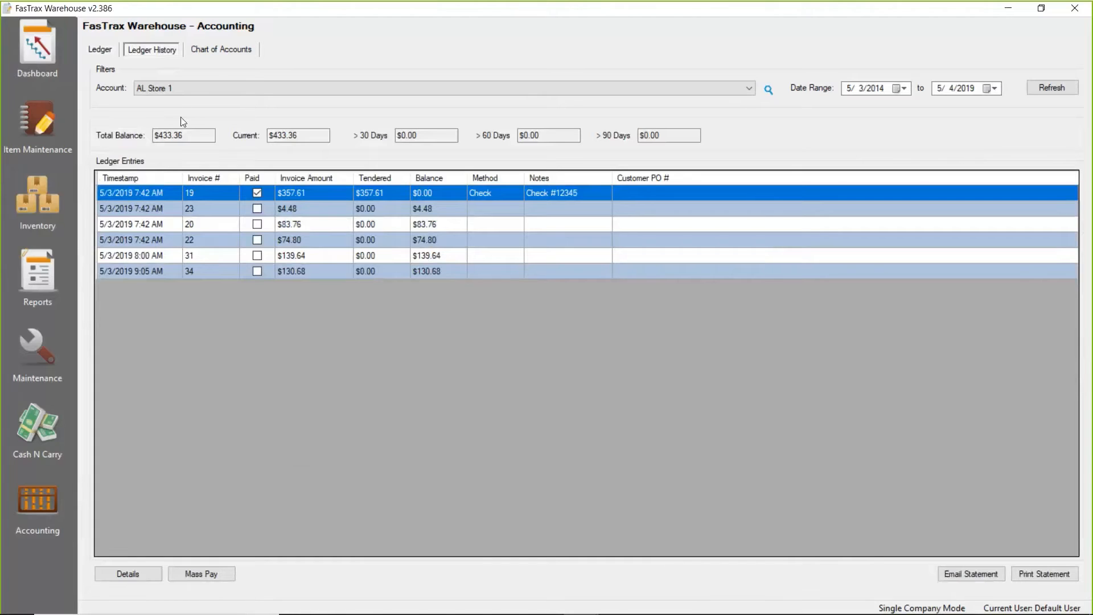
{"action": "left_click", "coordinate": [180, 90]}
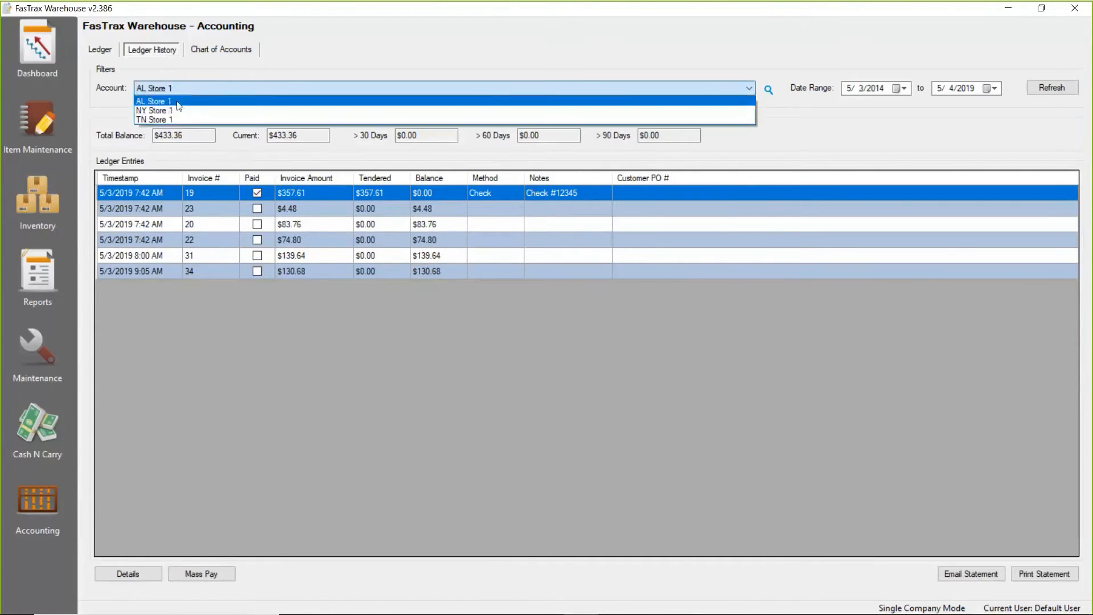
{"action": "left_click", "coordinate": [167, 102]}
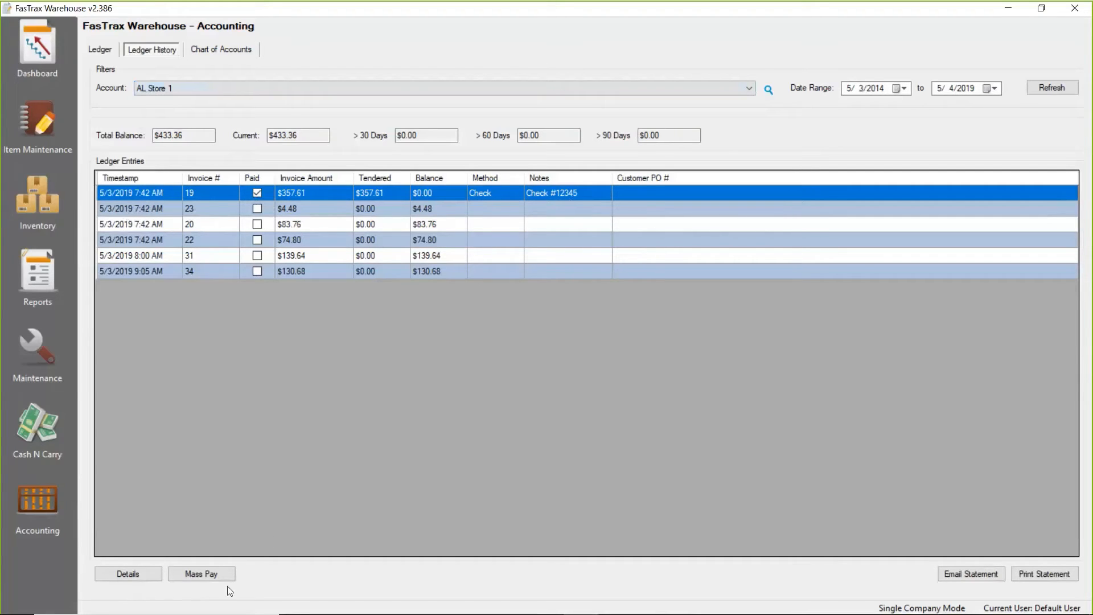
{"action": "left_click", "coordinate": [201, 575]}
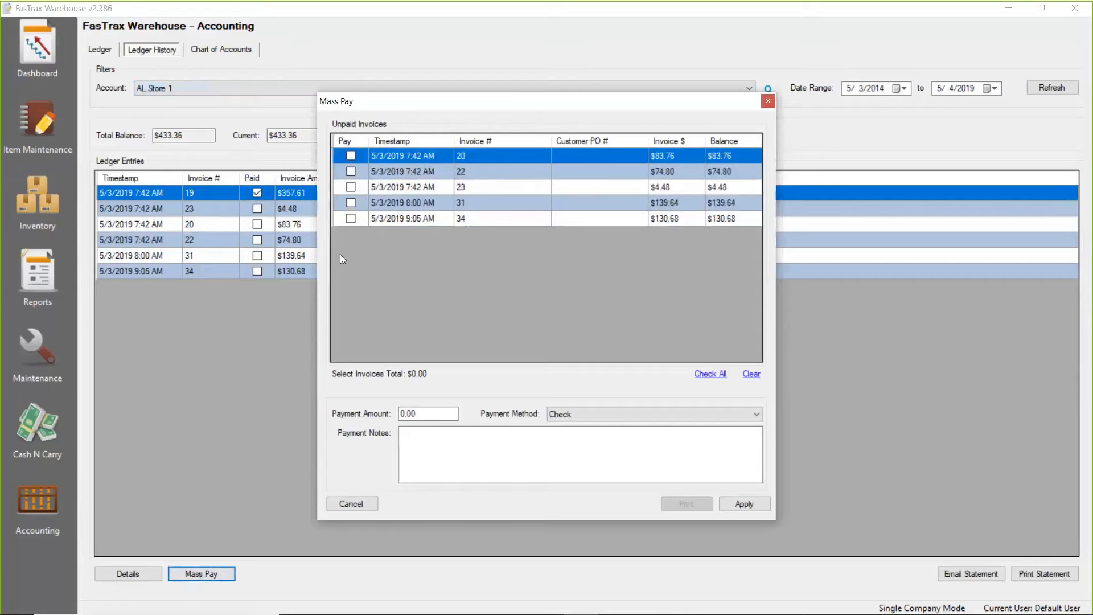
{"action": "left_click", "coordinate": [351, 171]}
{"action": "left_click", "coordinate": [350, 187]}
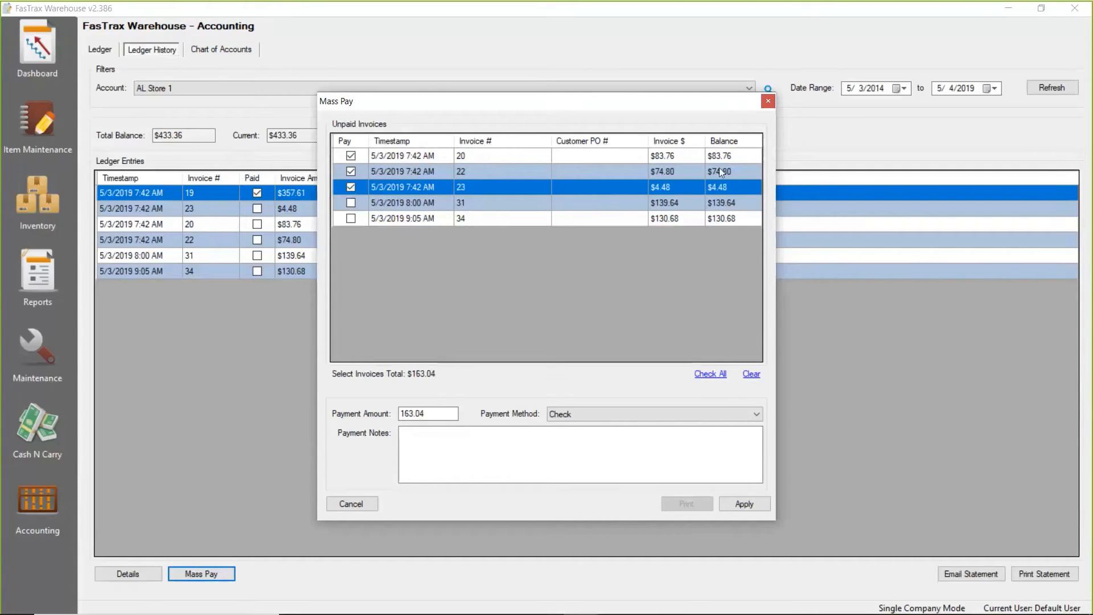
Apply a Cash payment of 163.04 to the selected invoices without payment notes, and close the mass payment.
{"action": "left_click_drag", "start_coordinate": [434, 414], "coordinate": [359, 406]}
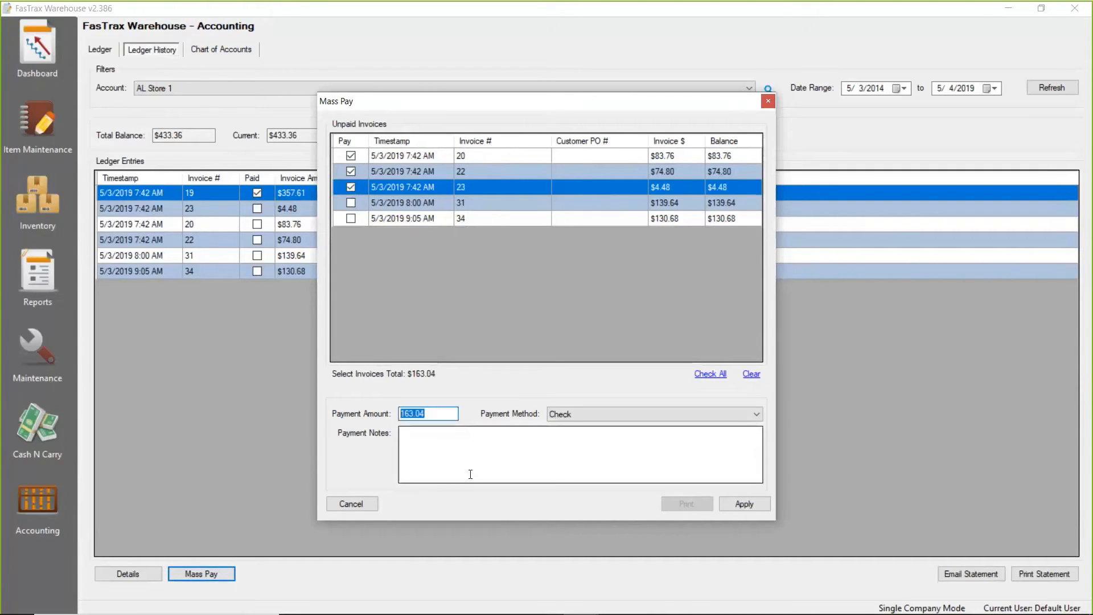
{"action": "left_click", "coordinate": [608, 416]}
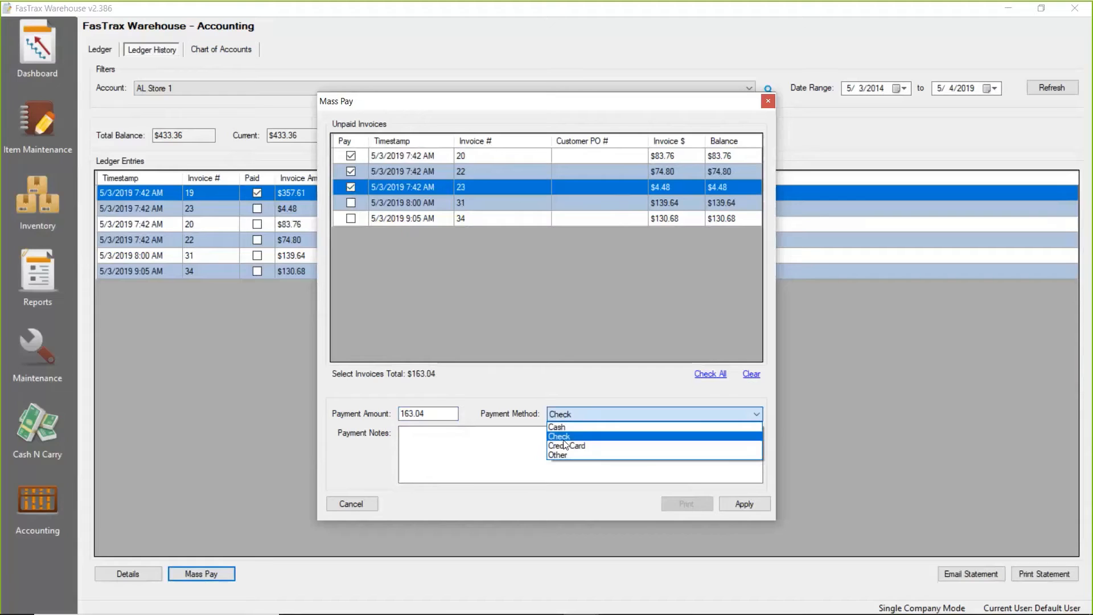
{"action": "left_click", "coordinate": [583, 428]}
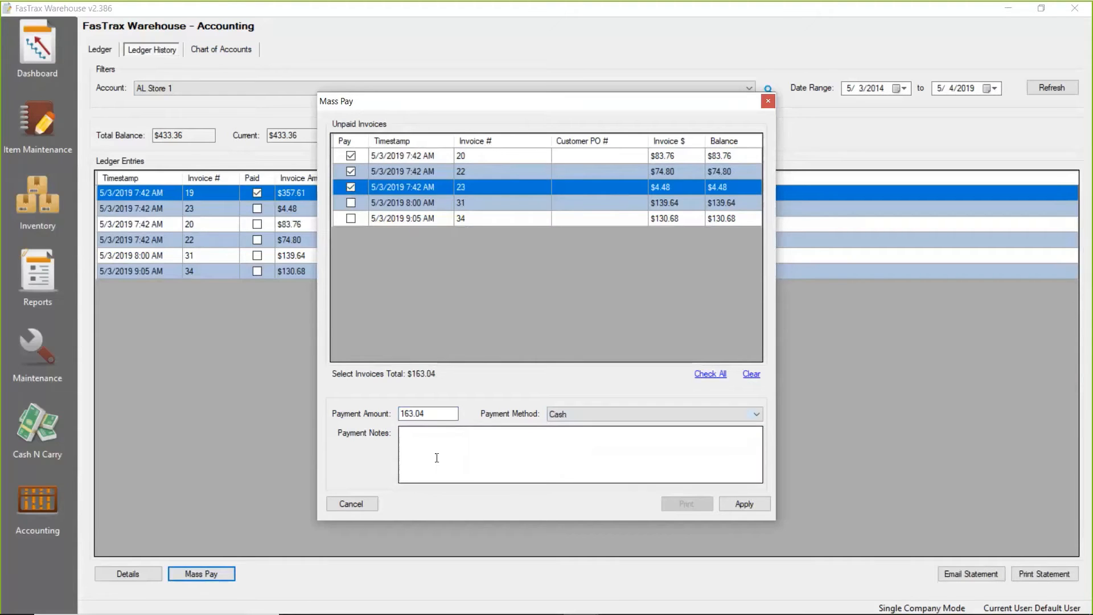
{"action": "left_click", "coordinate": [410, 439]}
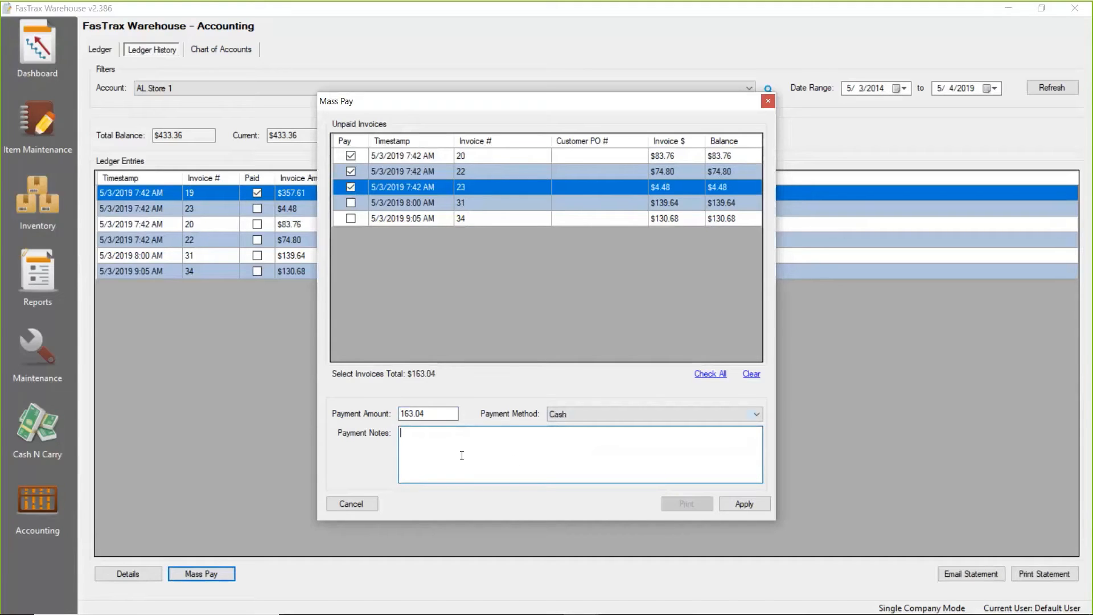
{"action": "left_click", "coordinate": [754, 506]}
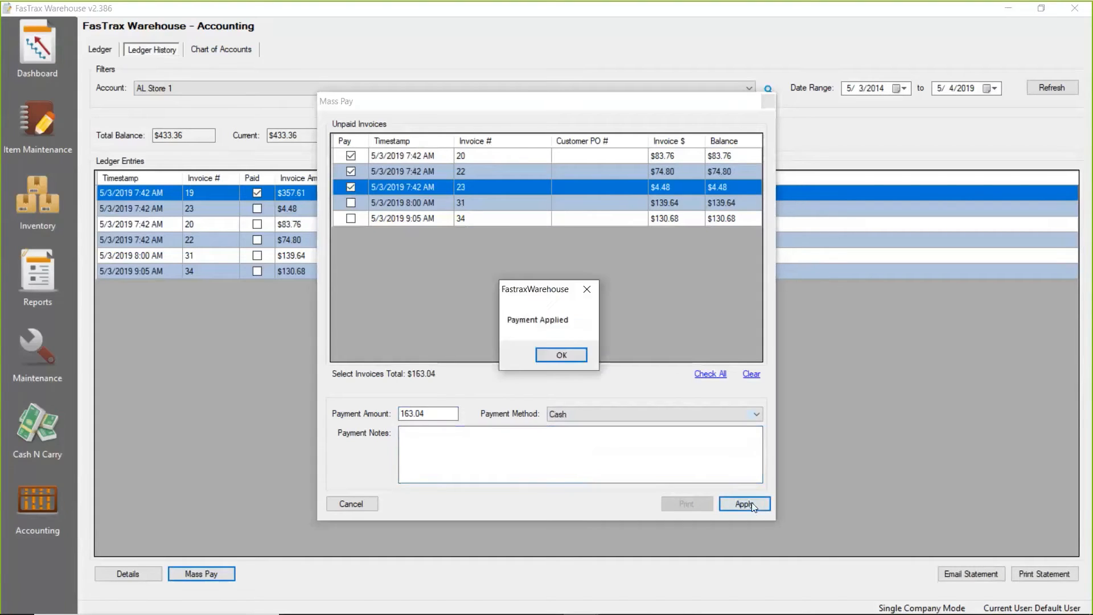
{"action": "left_click", "coordinate": [572, 357]}
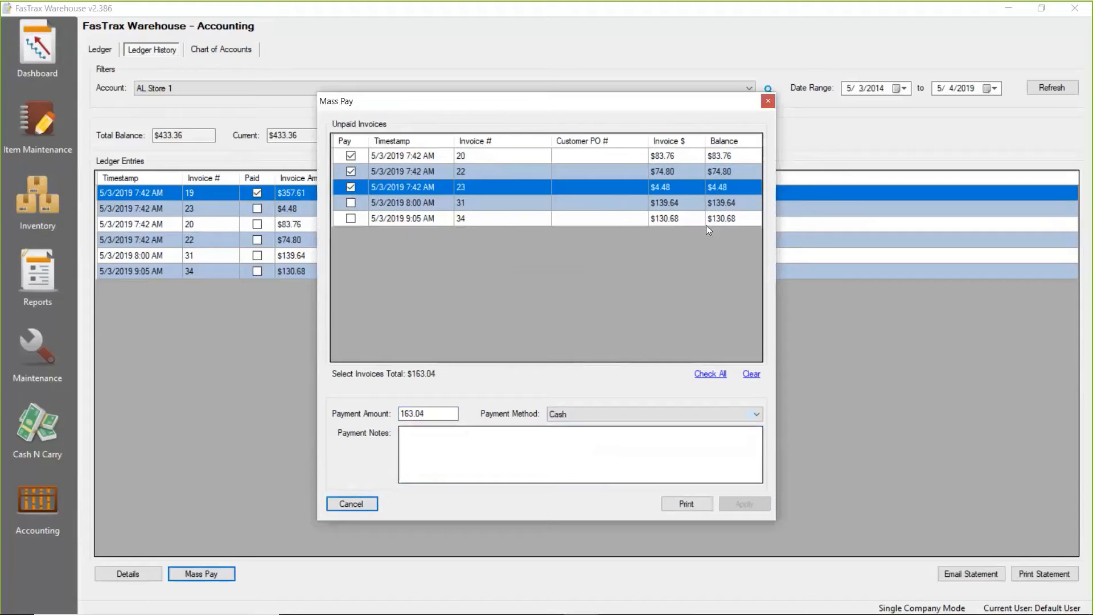
{"action": "left_click", "coordinate": [768, 102]}
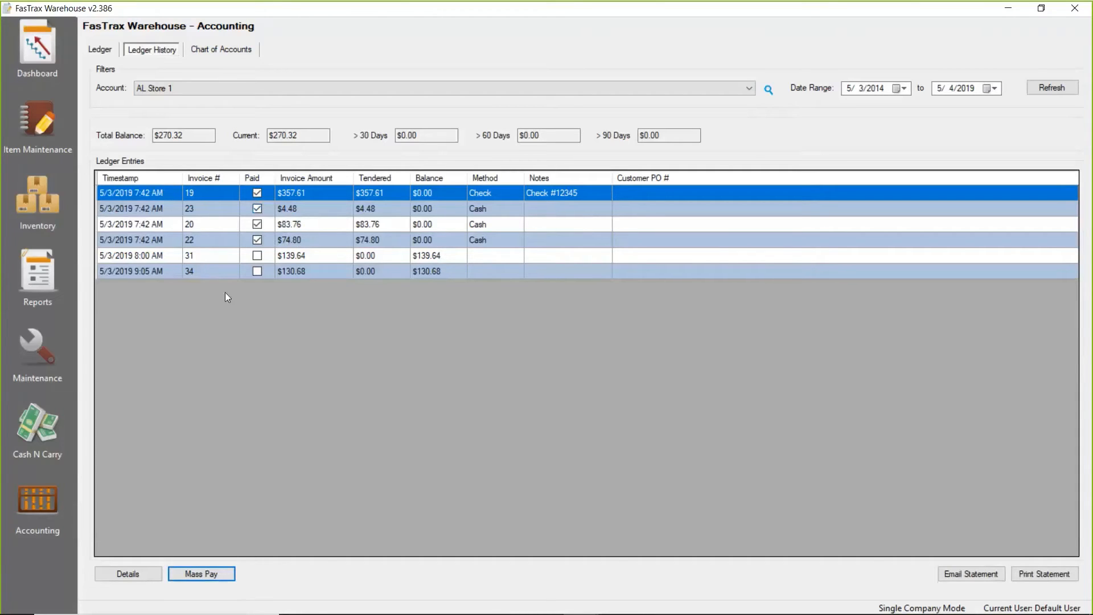
Open the ledger details of the unpaid $139.64 AL Store 1 invoice and examine its invoice amount and balance.
{"action": "left_click", "coordinate": [116, 255]}
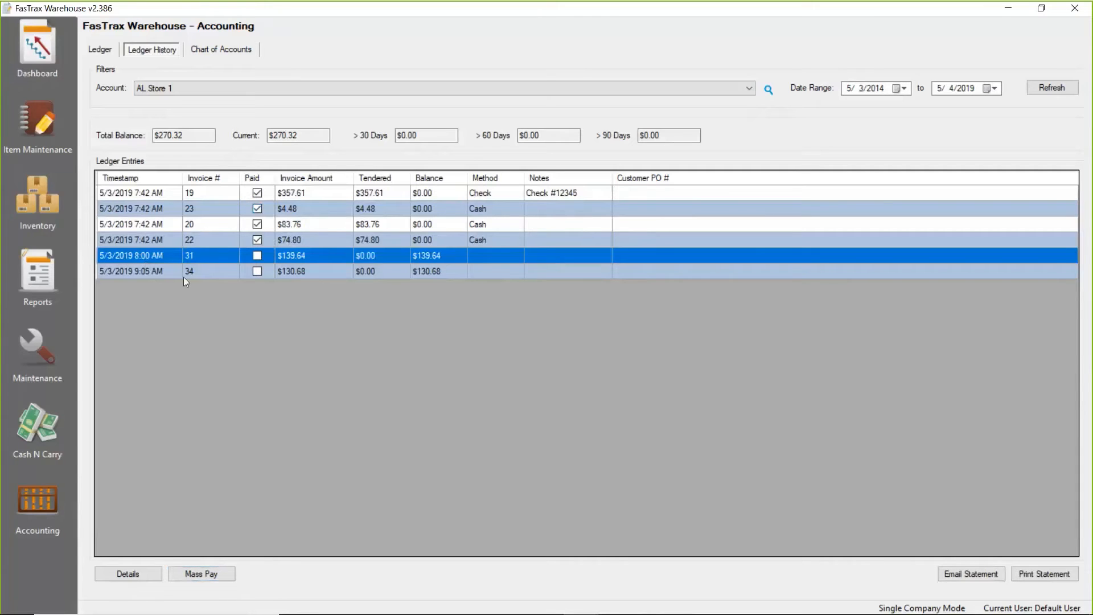
{"action": "double_click", "coordinate": [127, 257]}
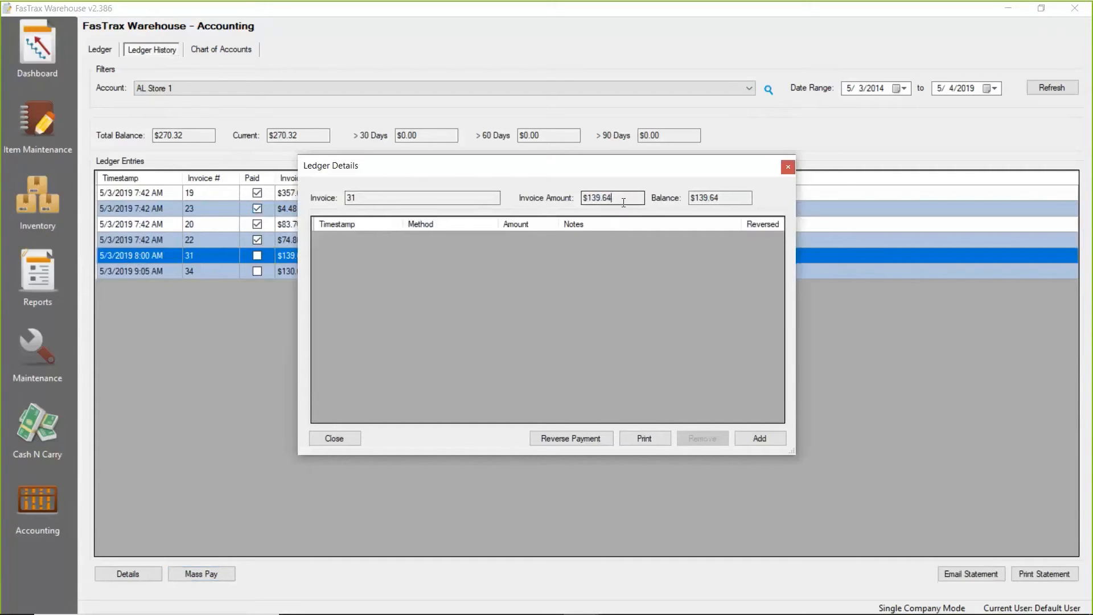
{"action": "double_click", "coordinate": [625, 200]}
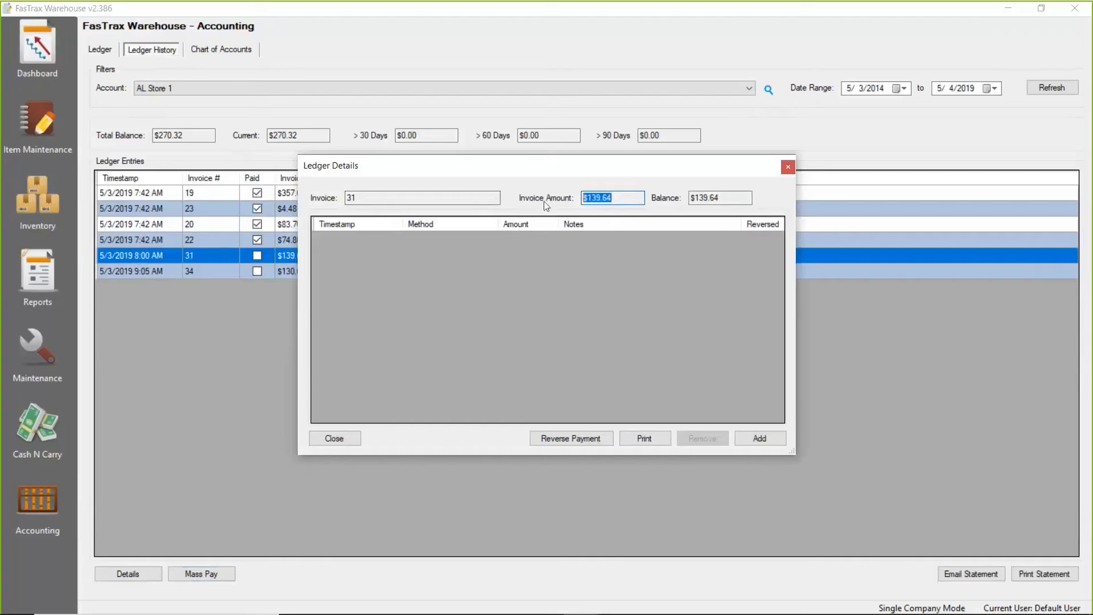
{"action": "double_click", "coordinate": [731, 202]}
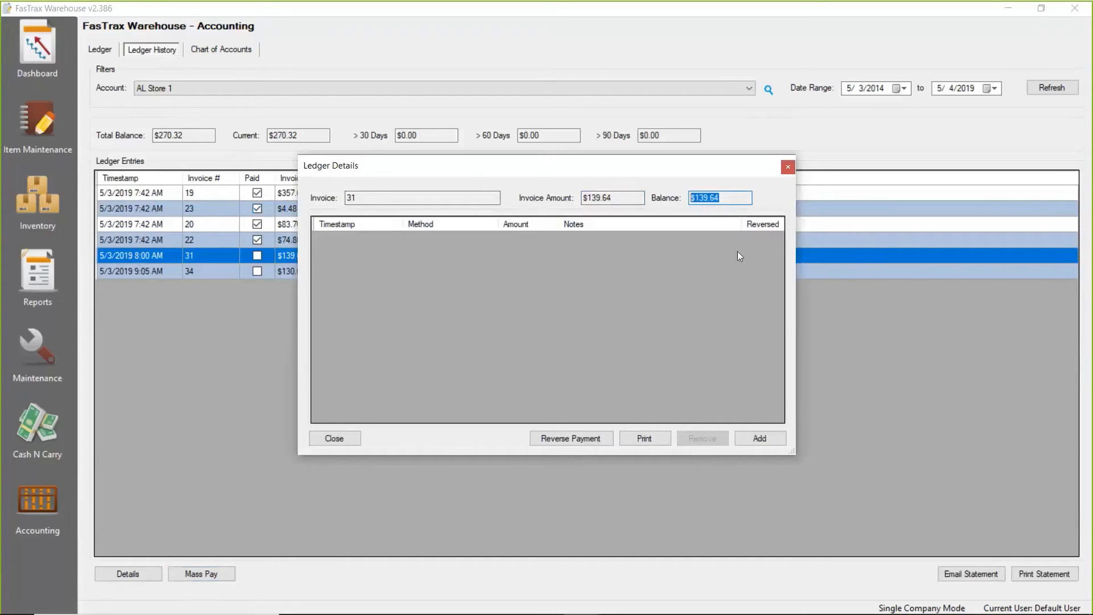
Add a partial Cash payment of 100.00 to the $139.64 invoice and save it.
{"action": "left_click", "coordinate": [759, 439]}
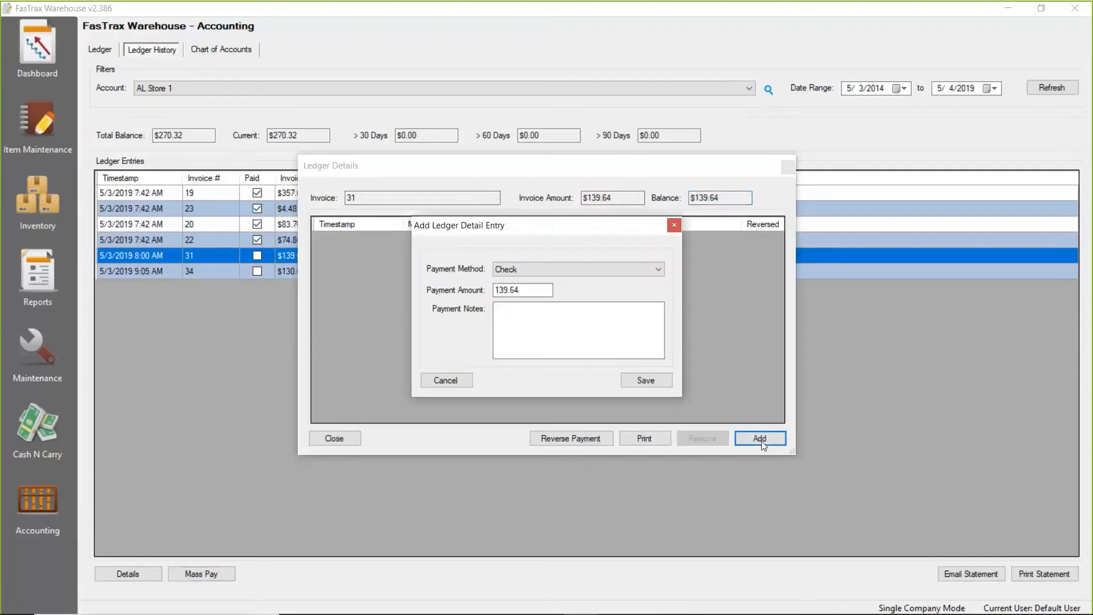
{"action": "left_click", "coordinate": [539, 270]}
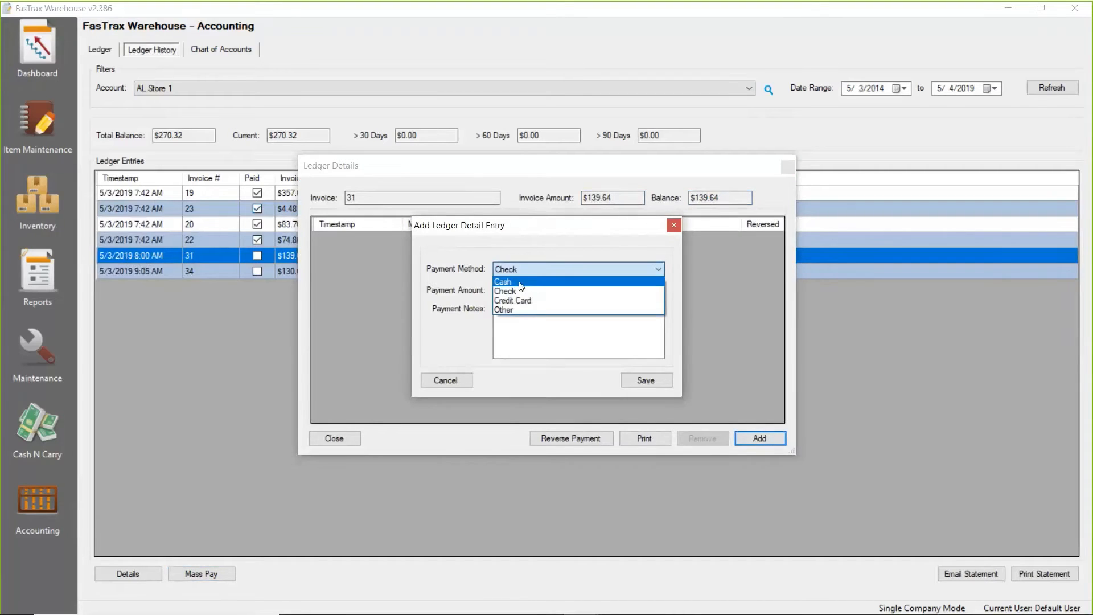
{"action": "left_click", "coordinate": [524, 287]}
{"action": "left_click_drag", "start_coordinate": [528, 290], "coordinate": [464, 290]}
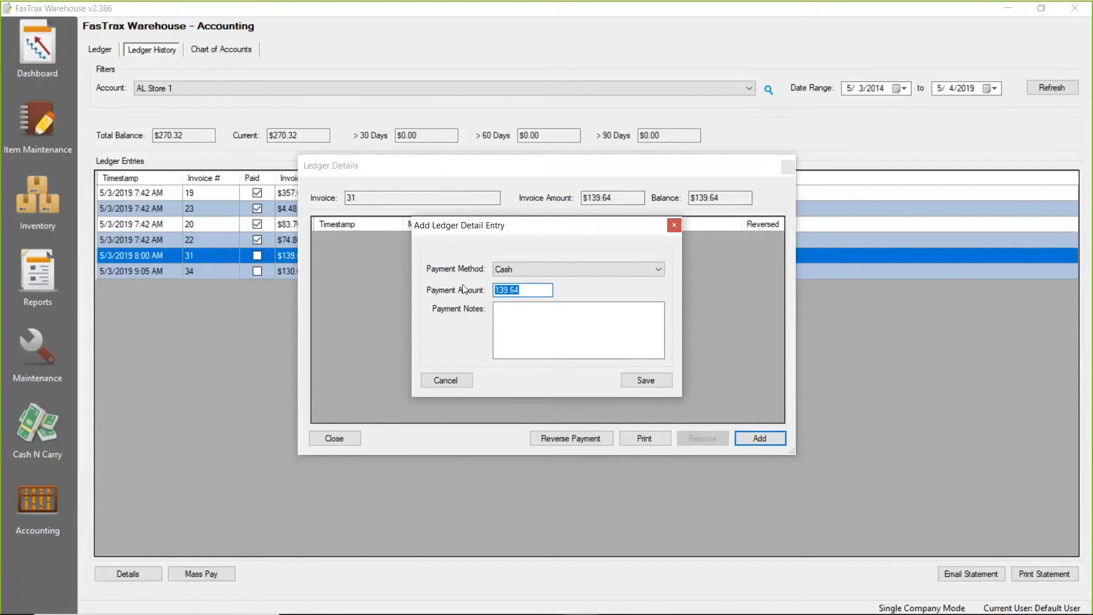
{"action": "type", "text": "100.00"}
{"action": "left_click", "coordinate": [657, 385]}
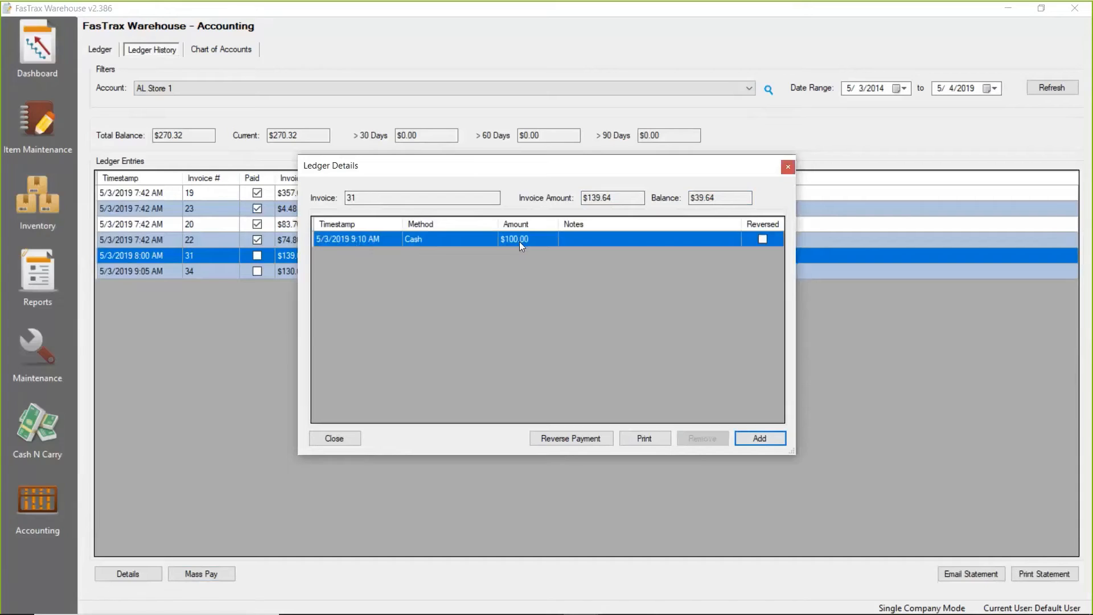
Review the invoice amount and remaining balance after the partial payment, close the details, and reselect the invoice in the ledger history.
{"action": "left_click_drag", "start_coordinate": [613, 199], "coordinate": [578, 201]}
{"action": "left_click", "coordinate": [727, 201]}
{"action": "left_click_drag", "start_coordinate": [727, 201], "coordinate": [688, 202]}
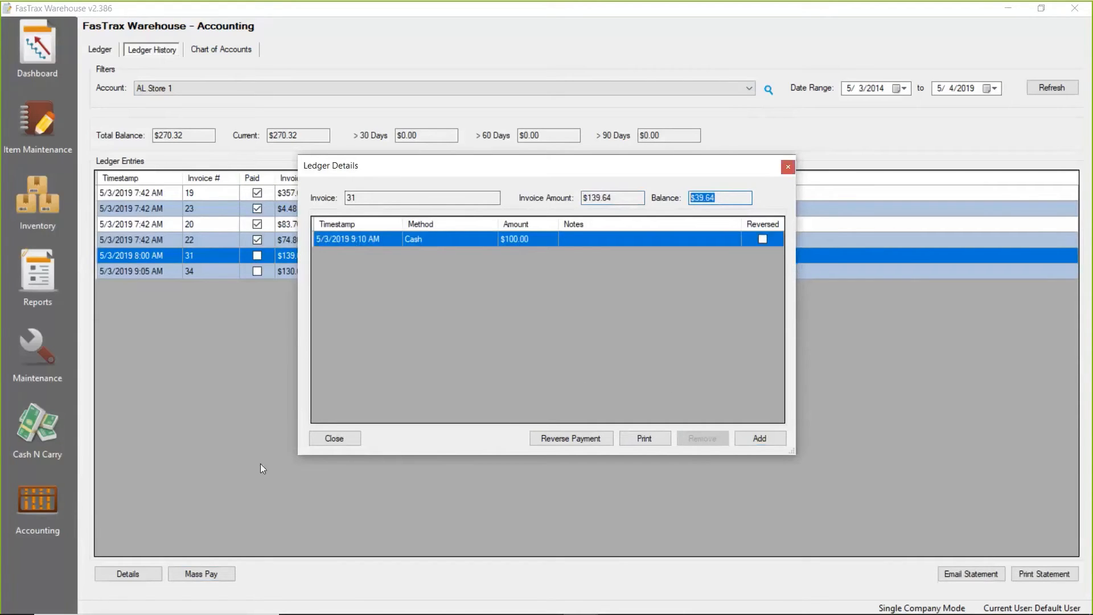
{"action": "left_click", "coordinate": [329, 443]}
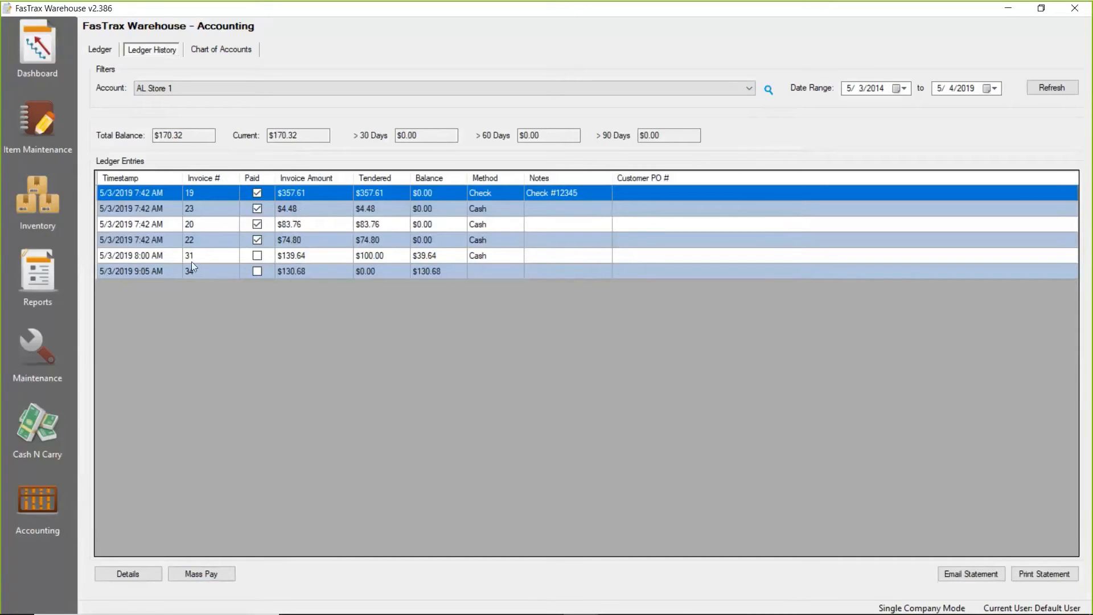
{"action": "left_click", "coordinate": [113, 256]}
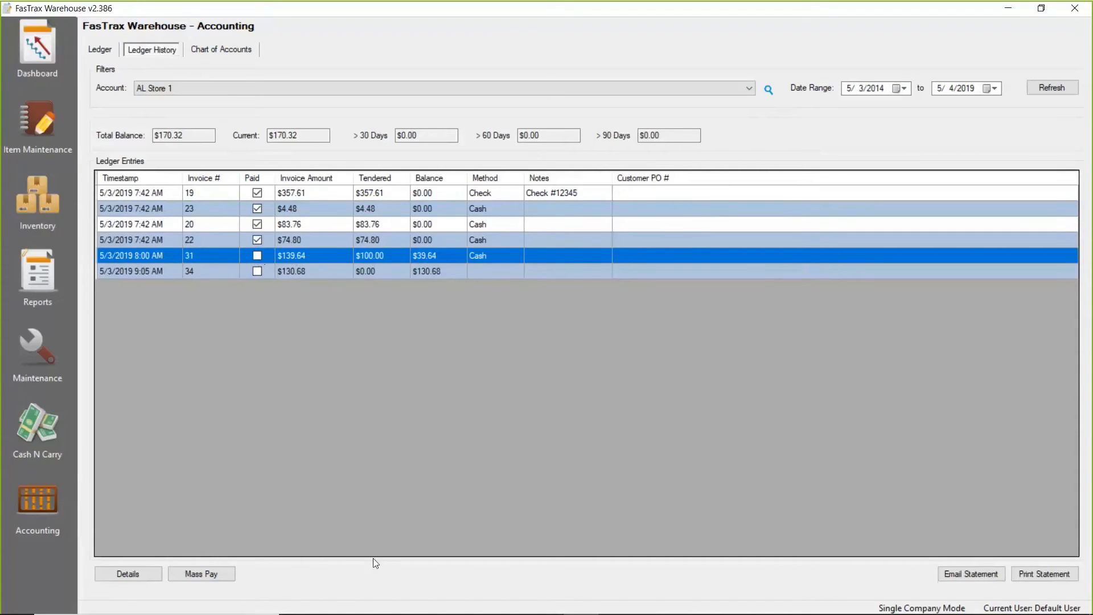
Return to the ledger, filter it to the TN Store 1 account, and refresh the entries.
{"action": "left_click", "coordinate": [102, 52]}
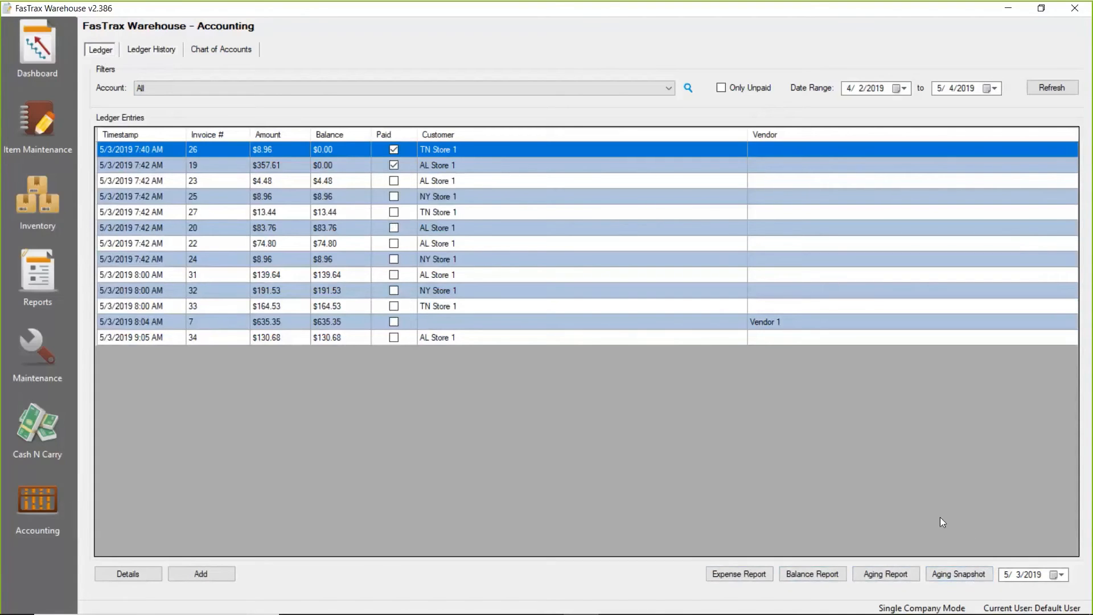
{"action": "left_click", "coordinate": [890, 576]}
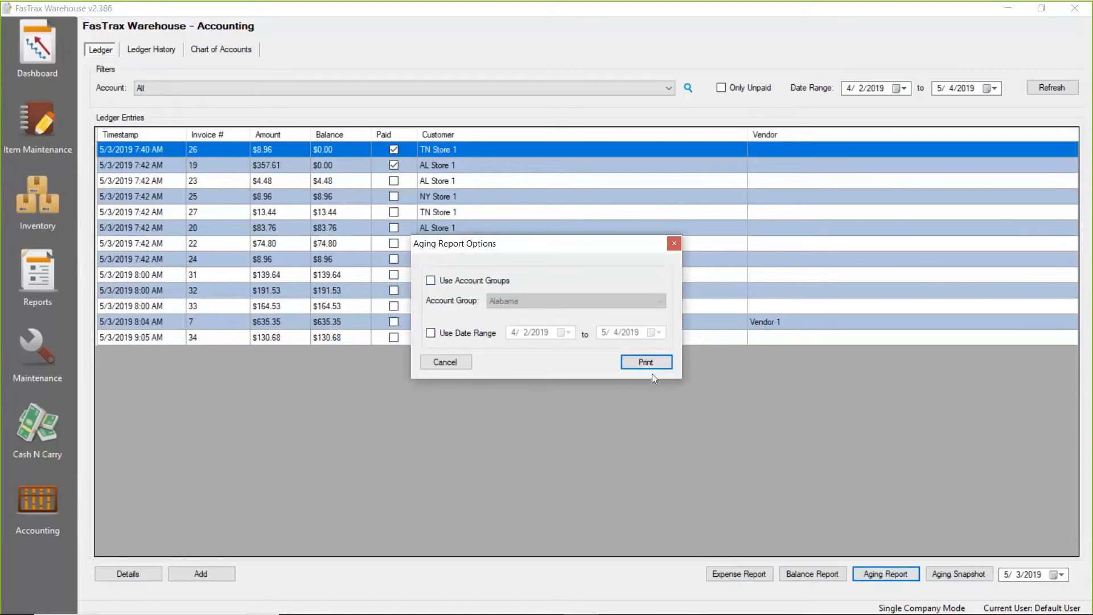
{"action": "left_click", "coordinate": [445, 362]}
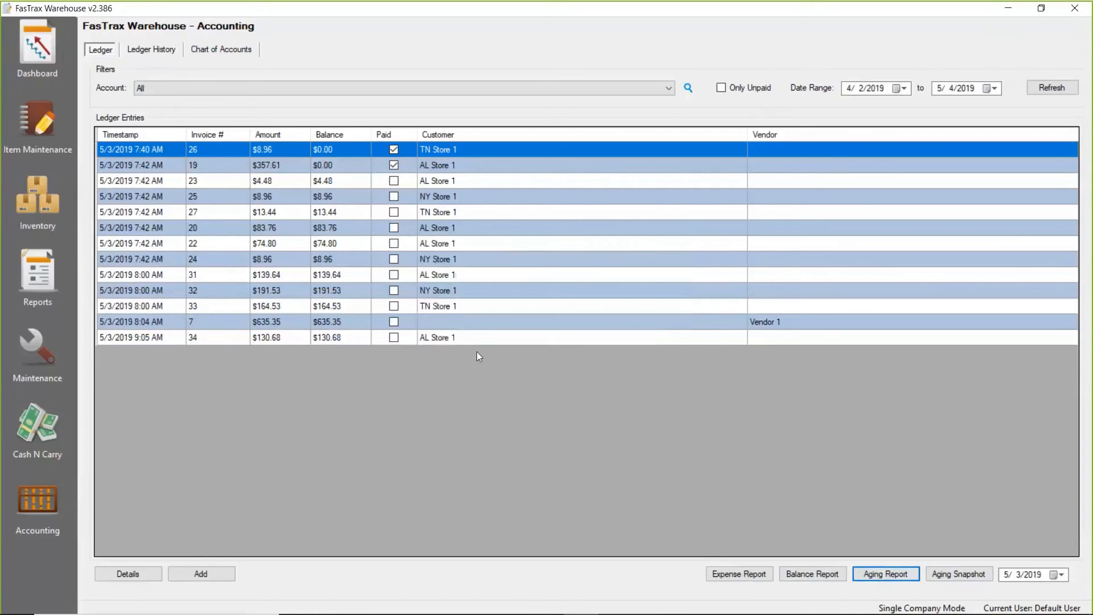
{"action": "left_click", "coordinate": [674, 87]}
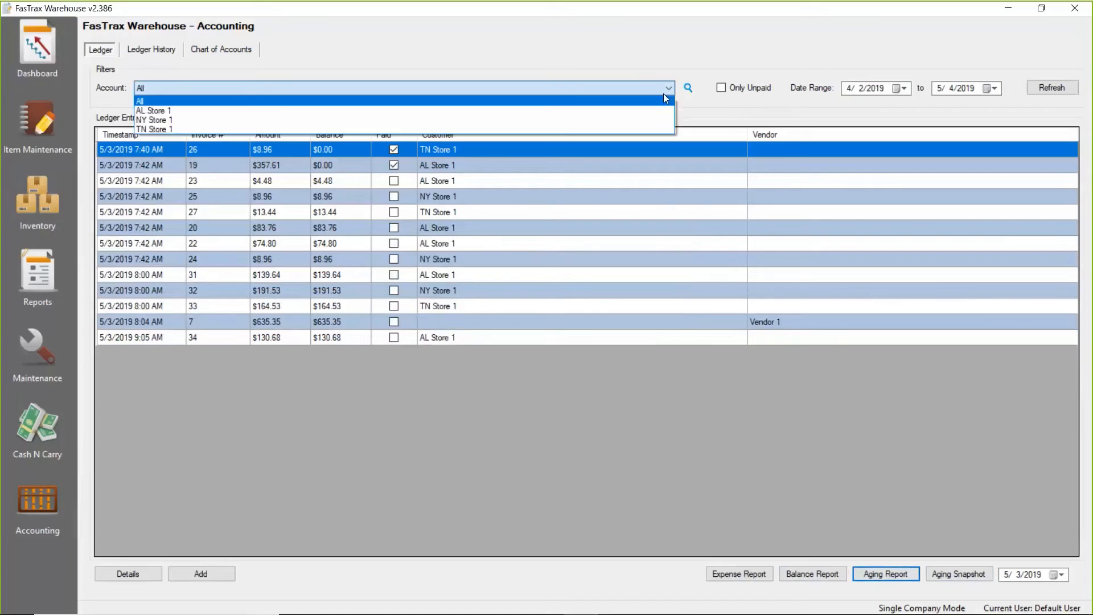
{"action": "left_click", "coordinate": [556, 131]}
{"action": "left_click", "coordinate": [1049, 88]}
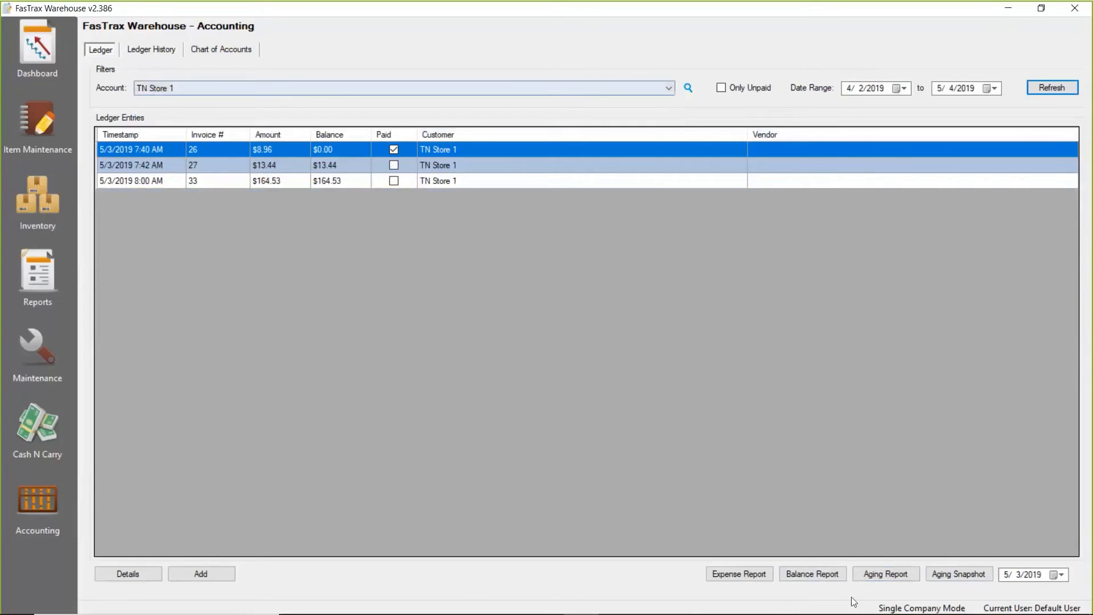
Run the aging report for TN Store 1 without account groups or a date range, review it, and close it with its options.
{"action": "left_click", "coordinate": [899, 574]}
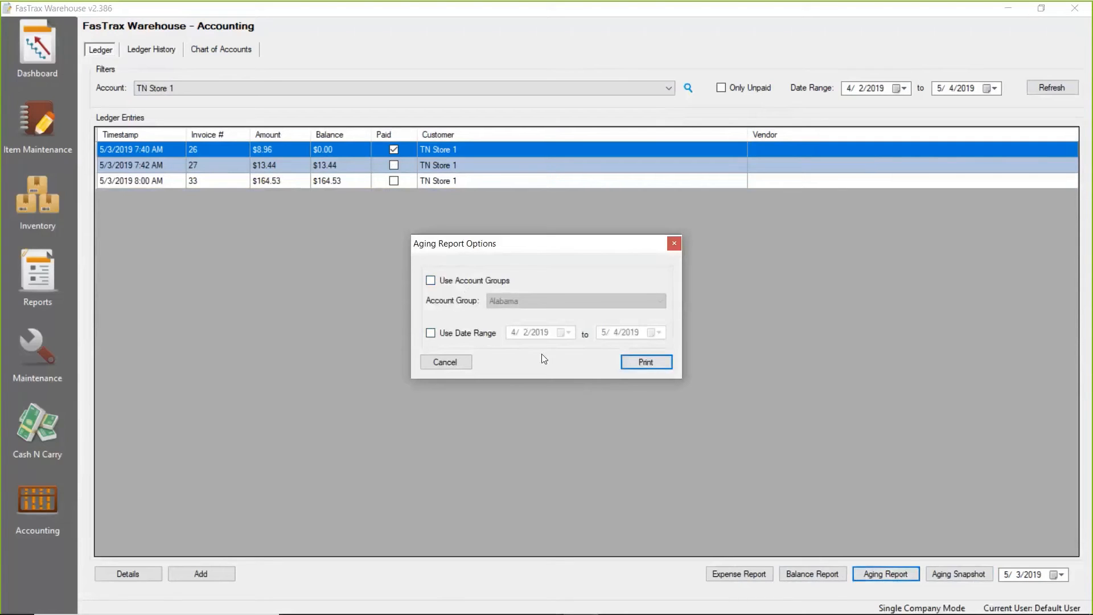
{"action": "left_click", "coordinate": [431, 333]}
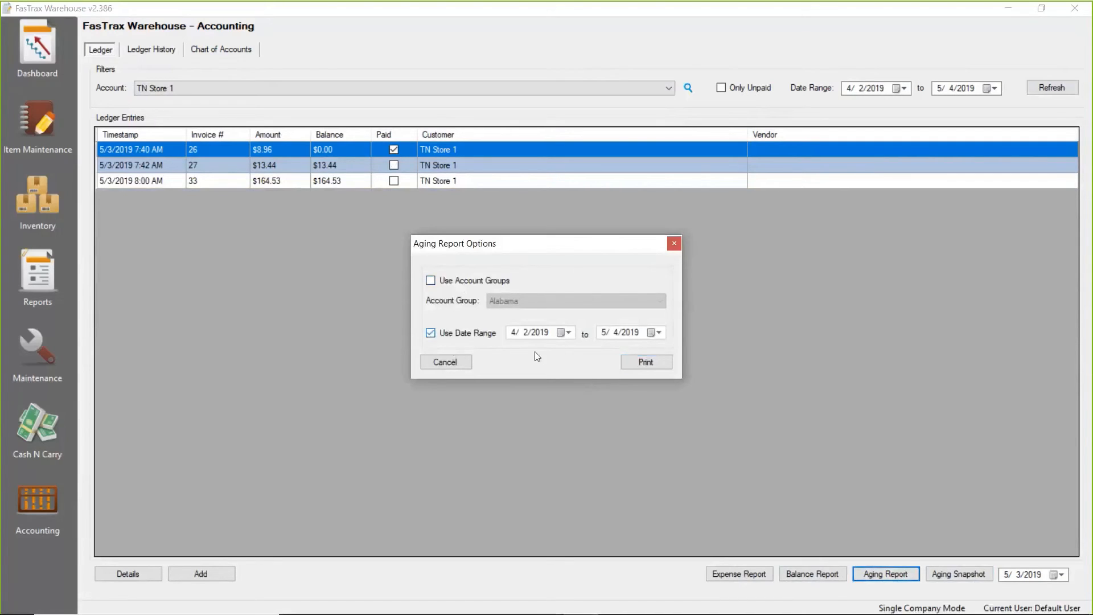
{"action": "left_click", "coordinate": [432, 335]}
{"action": "left_click", "coordinate": [649, 362]}
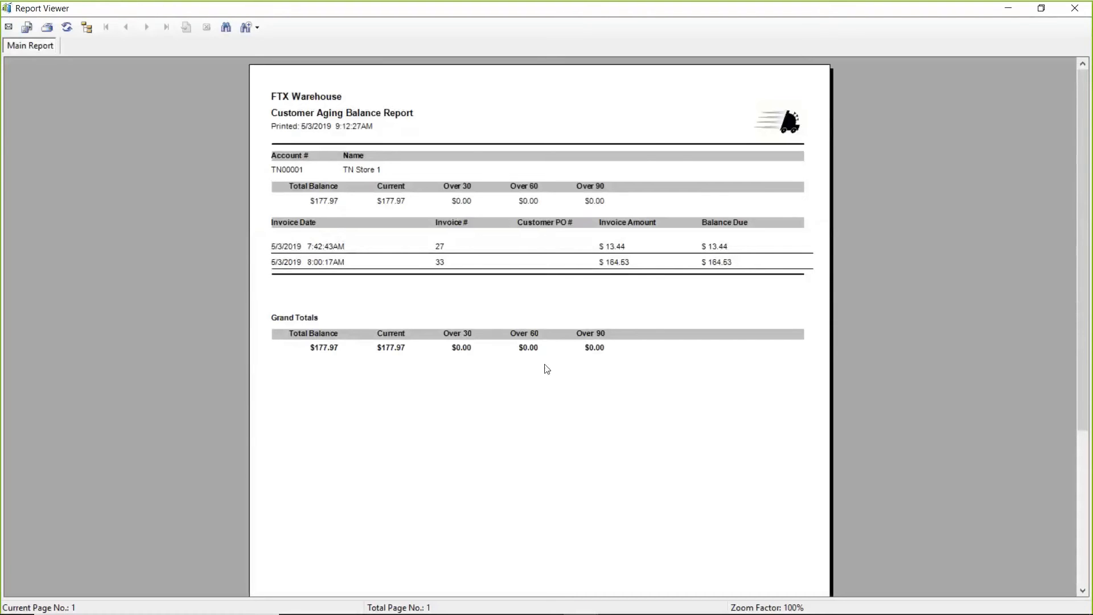
{"action": "left_click", "coordinate": [1079, 12]}
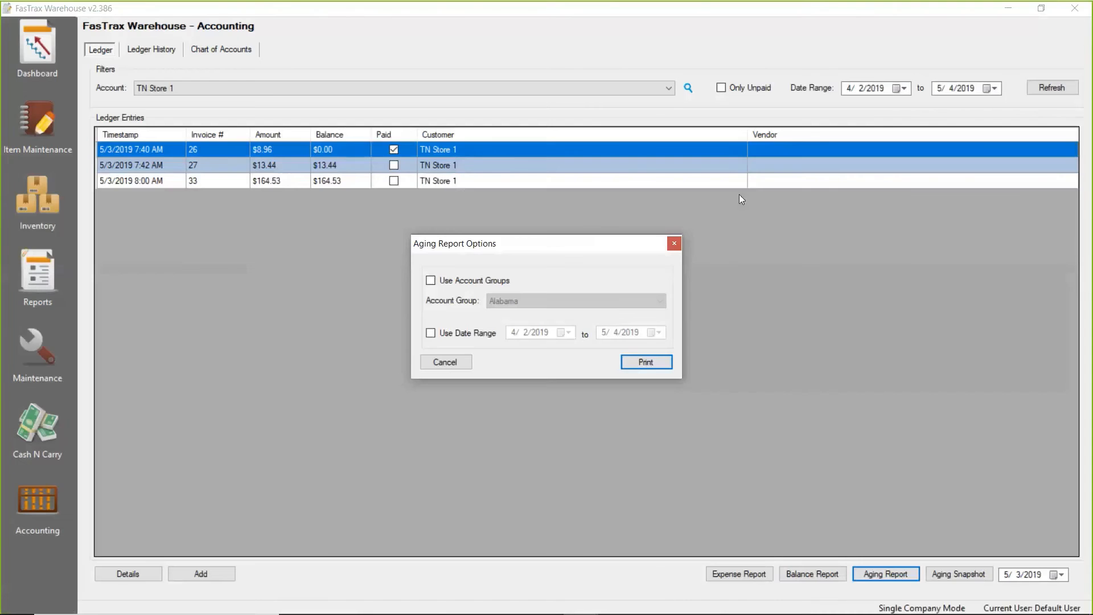
{"action": "left_click", "coordinate": [671, 241]}
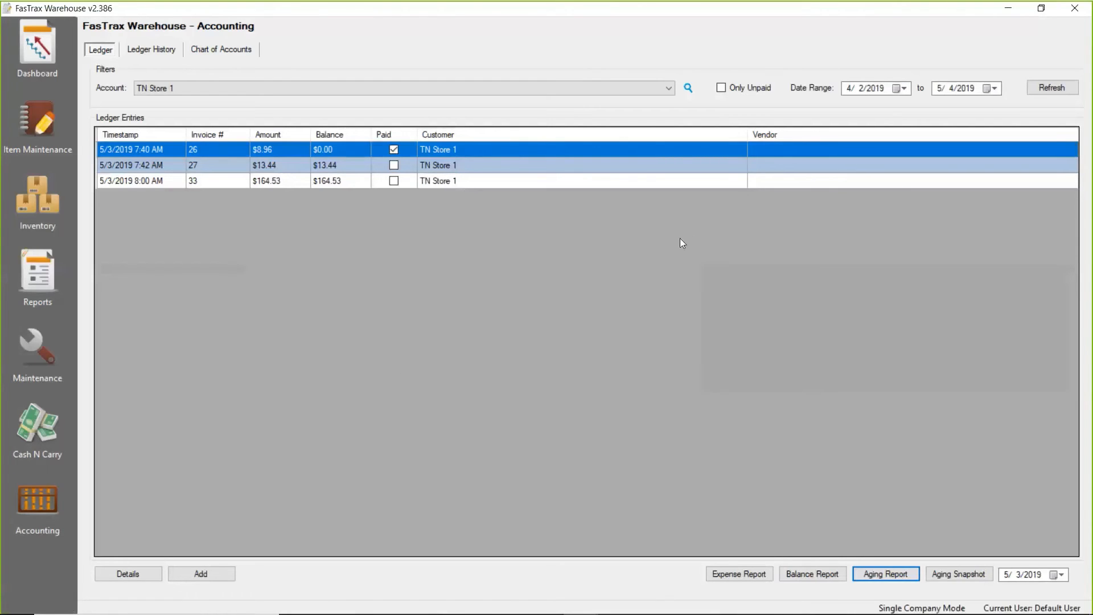
Run the balance report without using a snapshot, review the account balances, and close the report.
{"action": "left_click", "coordinate": [819, 577]}
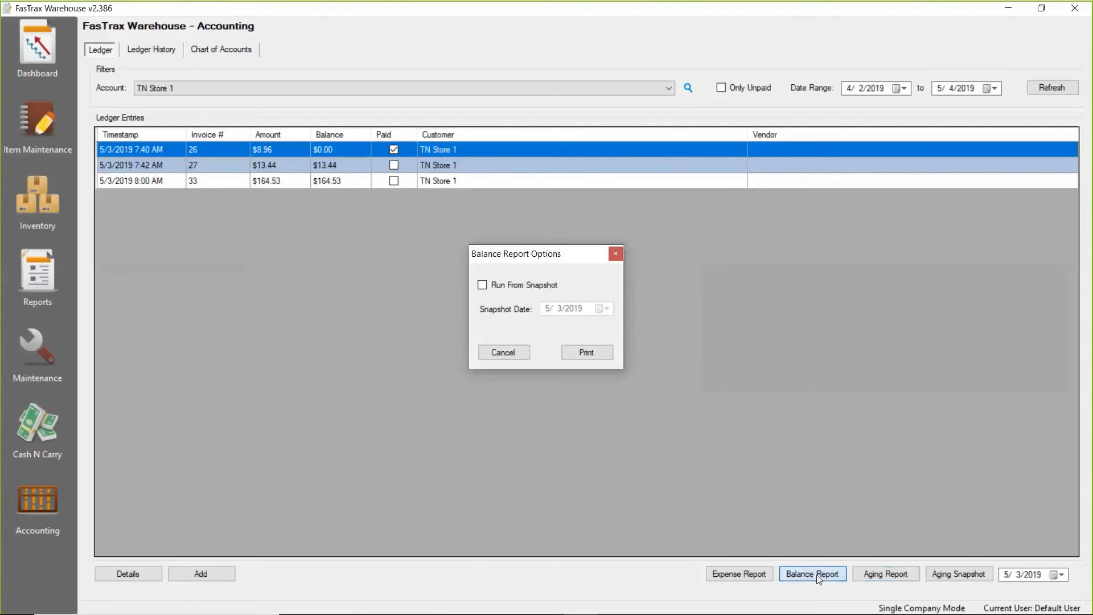
{"action": "left_click", "coordinate": [597, 357]}
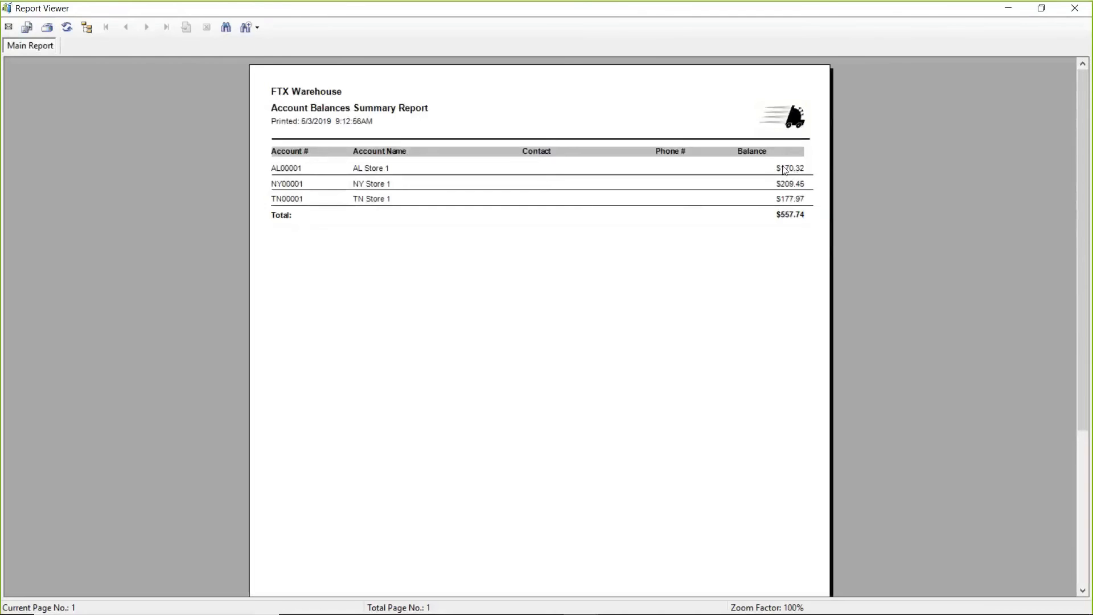
{"action": "left_click", "coordinate": [1075, 12]}
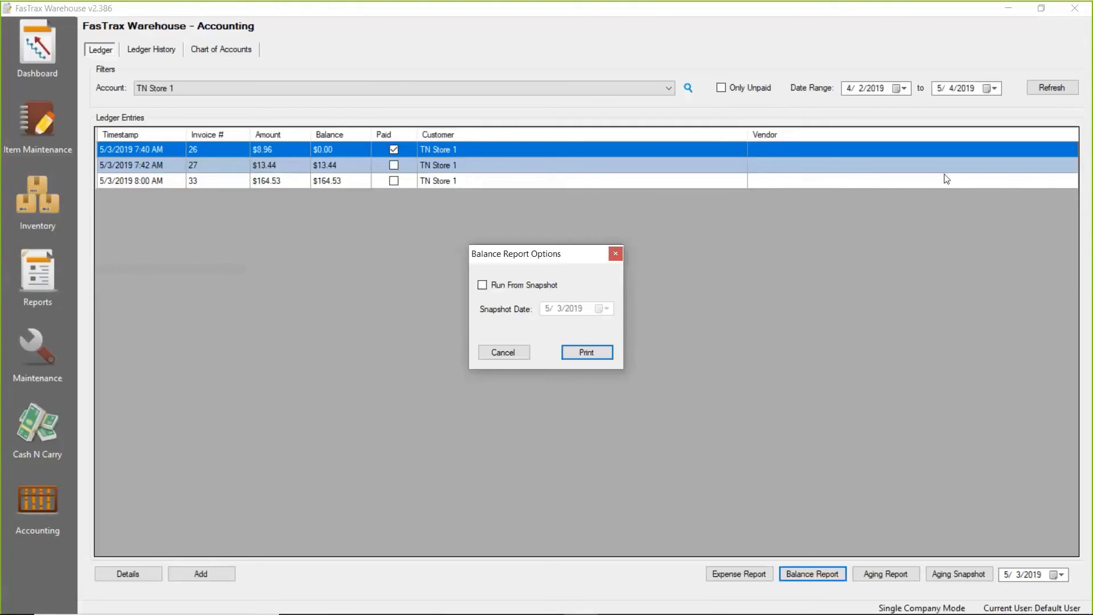
Dismiss the balance report options, run the expense report, and close it after reviewing the expense entries.
{"action": "left_click", "coordinate": [525, 353]}
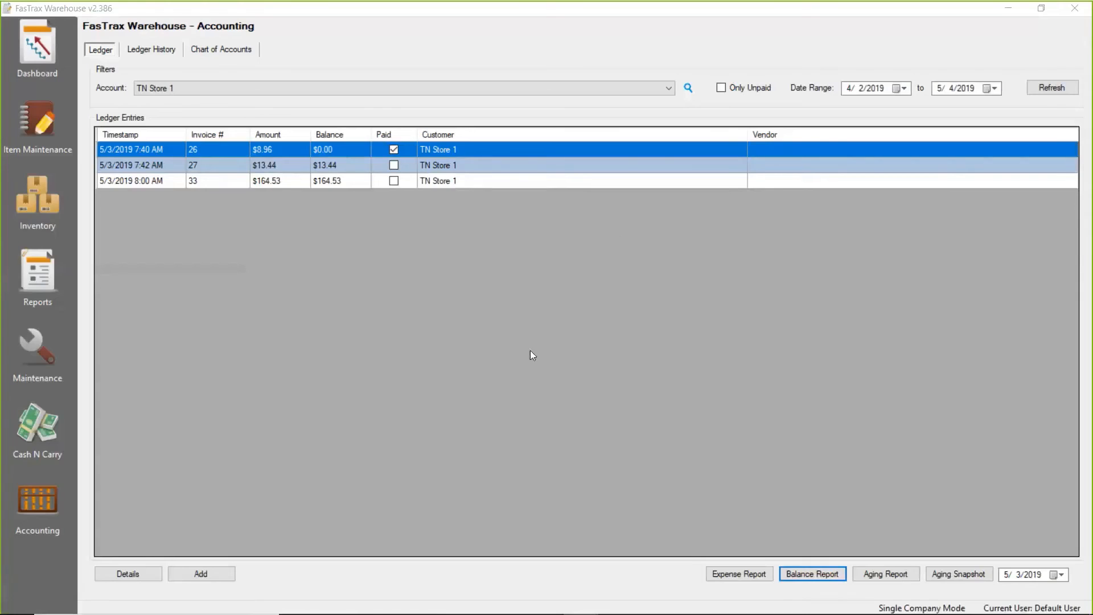
{"action": "left_click", "coordinate": [731, 573]}
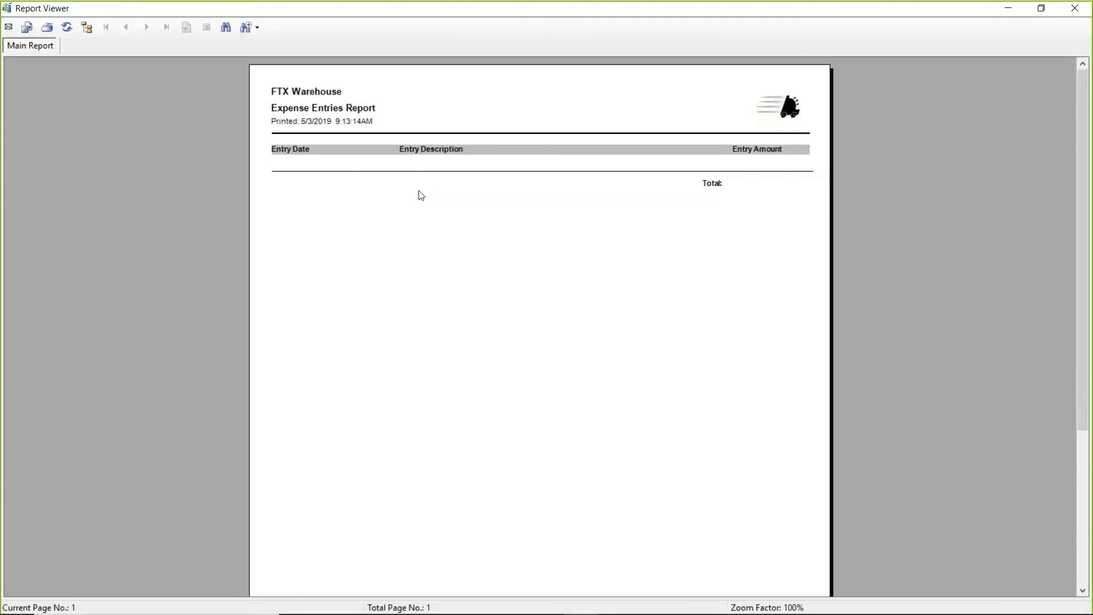
{"action": "left_click", "coordinate": [1076, 9]}
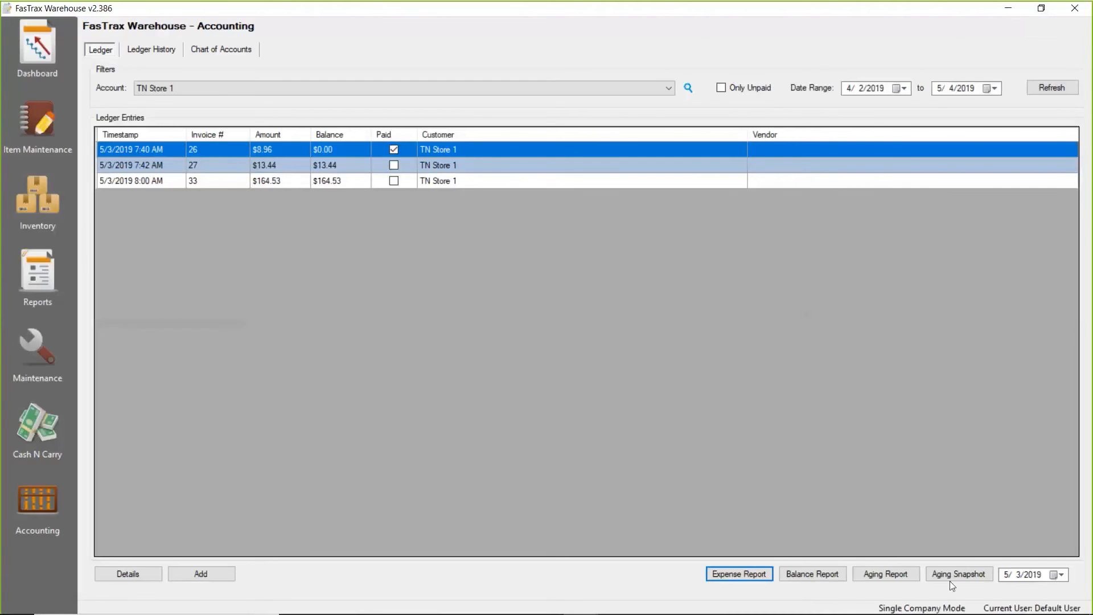
Try to run the aging snapshot for 5/3/2019 and again for 5/1/2019, dismissing each message.
{"action": "left_click", "coordinate": [963, 576]}
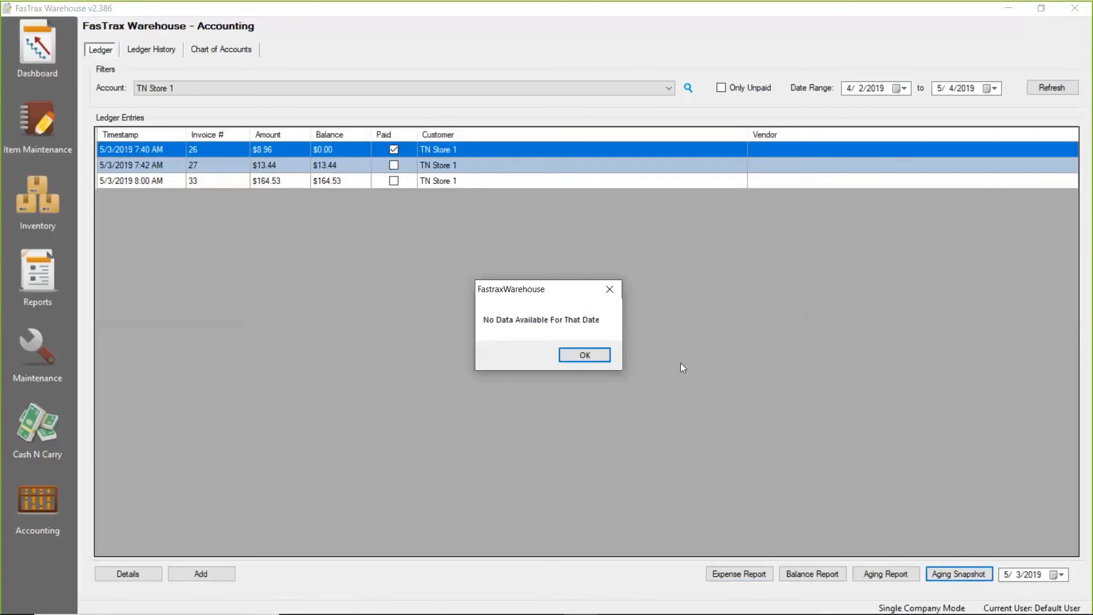
{"action": "left_click", "coordinate": [598, 356]}
{"action": "left_click", "coordinate": [1062, 575]}
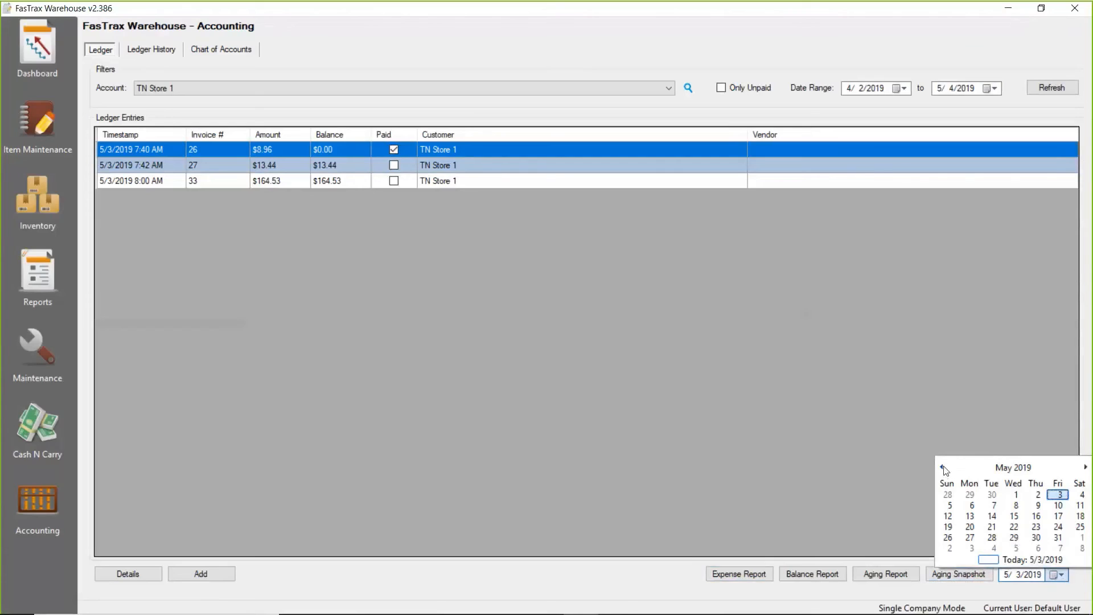
{"action": "left_click", "coordinate": [1017, 494]}
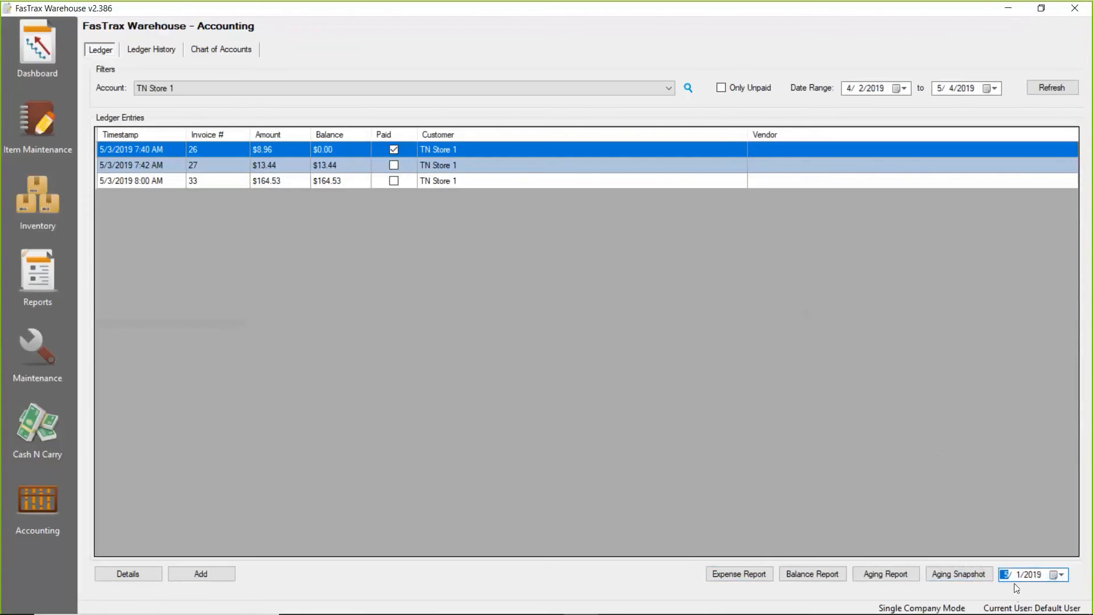
{"action": "left_click", "coordinate": [961, 575]}
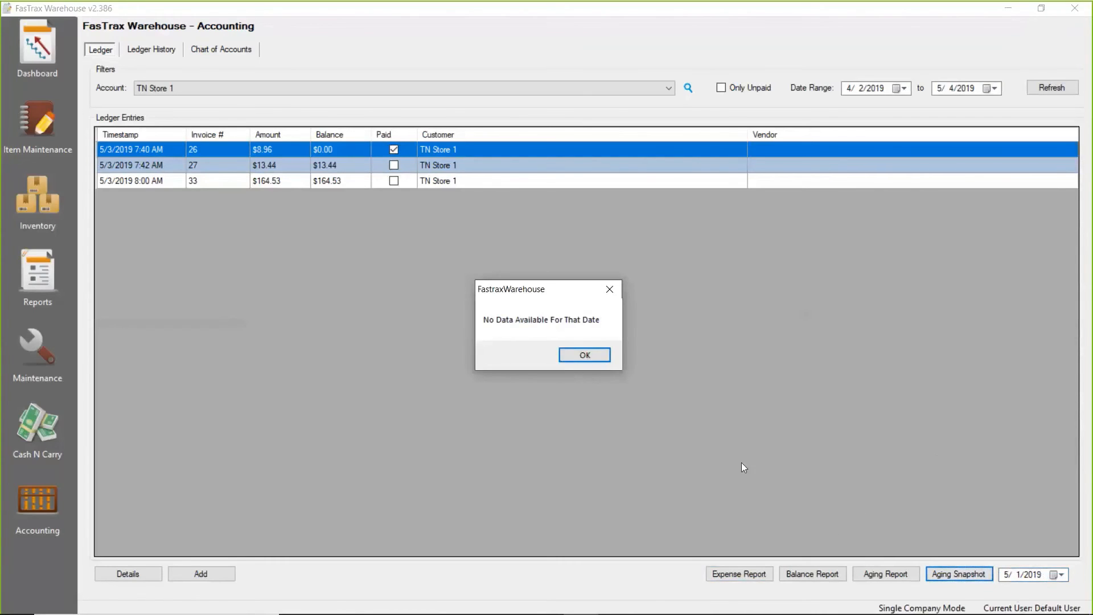
{"action": "left_click", "coordinate": [593, 360]}
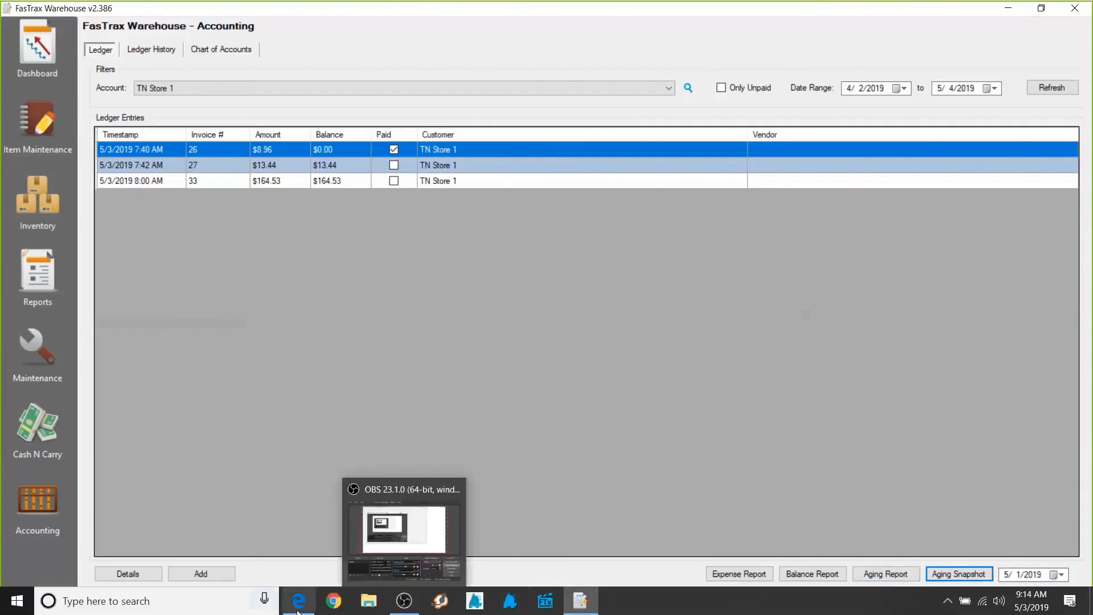
Switch to the FasTrax Solutions website in Microsoft Edge and open its FTX Lifeline page.
{"action": "left_click", "coordinate": [304, 608]}
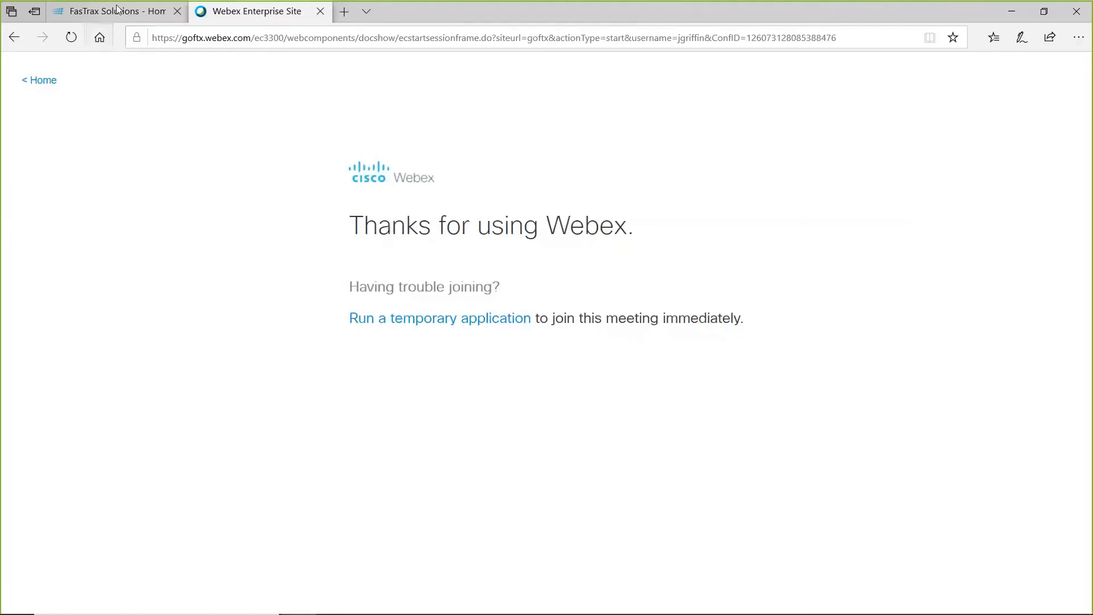
{"action": "left_click", "coordinate": [108, 11]}
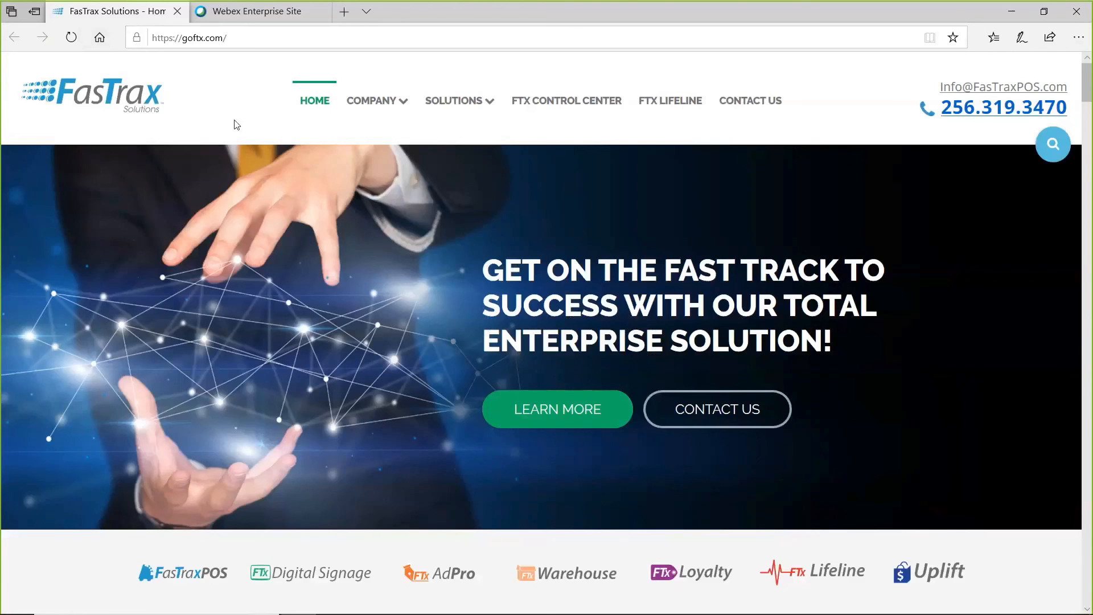
{"action": "left_click", "coordinate": [670, 111]}
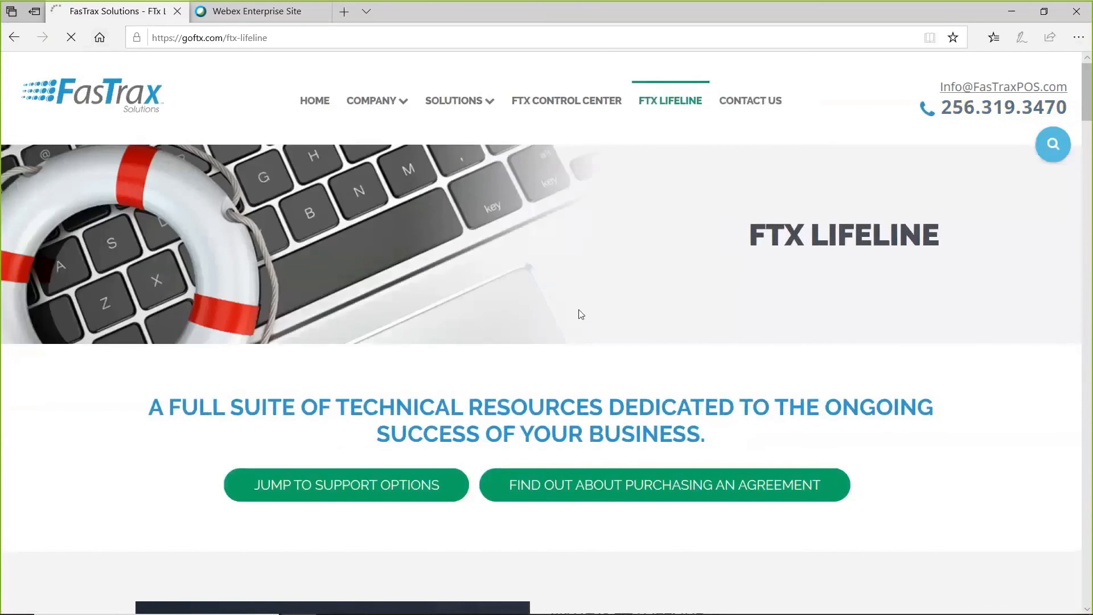
Open the weekly training webinars page from the FTX Lifeline product support options.
{"action": "scroll", "coordinate": [582, 312], "scroll_direction": "down", "scroll_amount": 3}
{"action": "scroll", "coordinate": [582, 312], "scroll_direction": "down", "scroll_amount": 5}
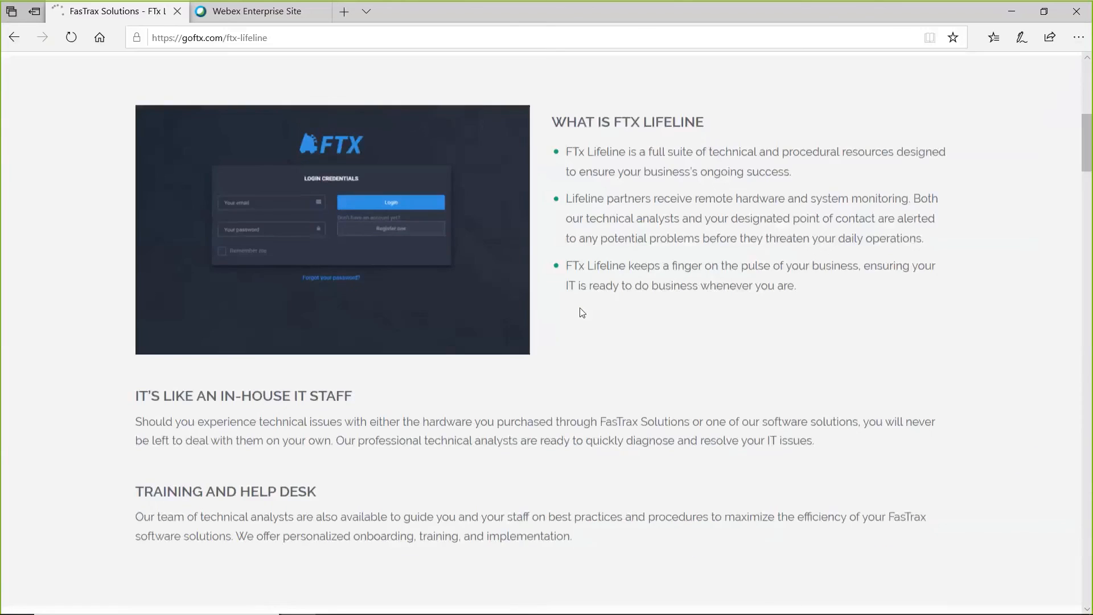
{"action": "scroll", "coordinate": [582, 312], "scroll_direction": "down", "scroll_amount": 5}
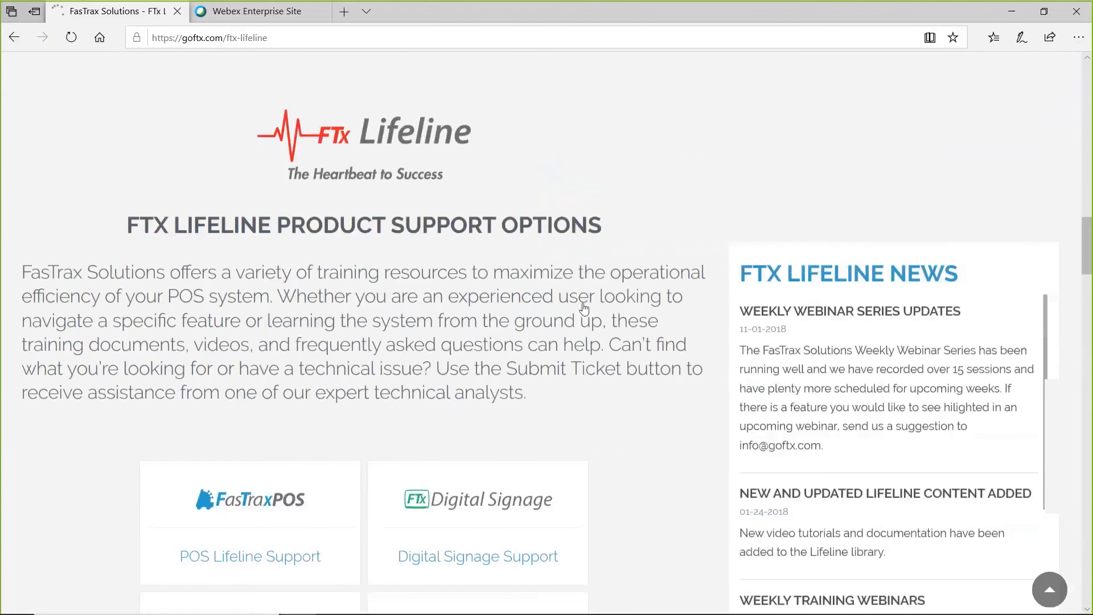
{"action": "scroll", "coordinate": [541, 324], "scroll_direction": "down", "scroll_amount": 7}
{"action": "left_click", "coordinate": [476, 347]}
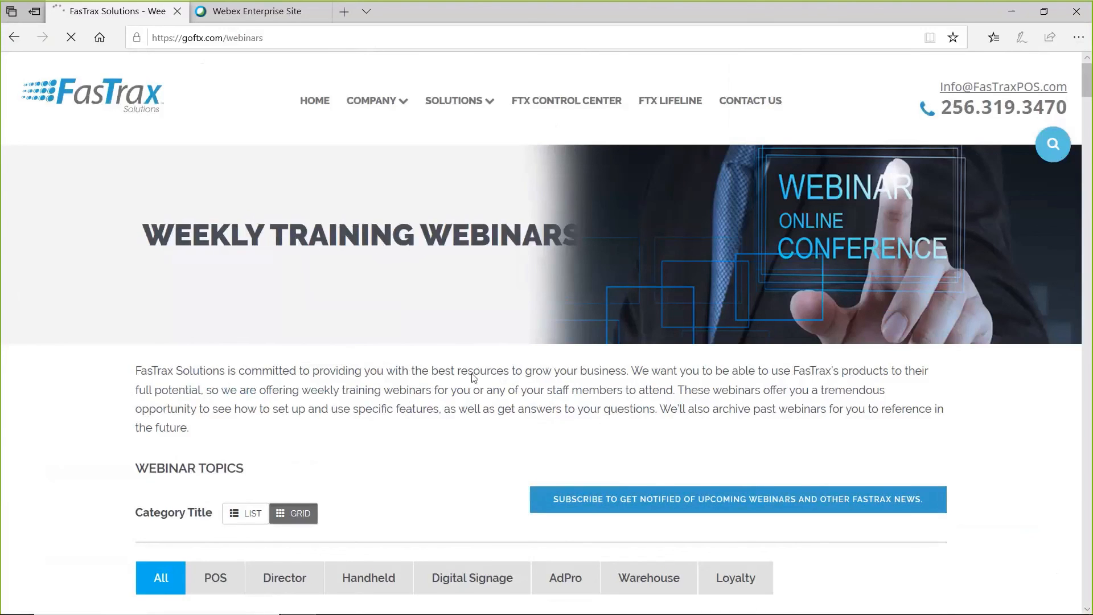
Filter the webinar topics to the Warehouse category.
{"action": "scroll", "coordinate": [471, 398], "scroll_direction": "down", "scroll_amount": 4}
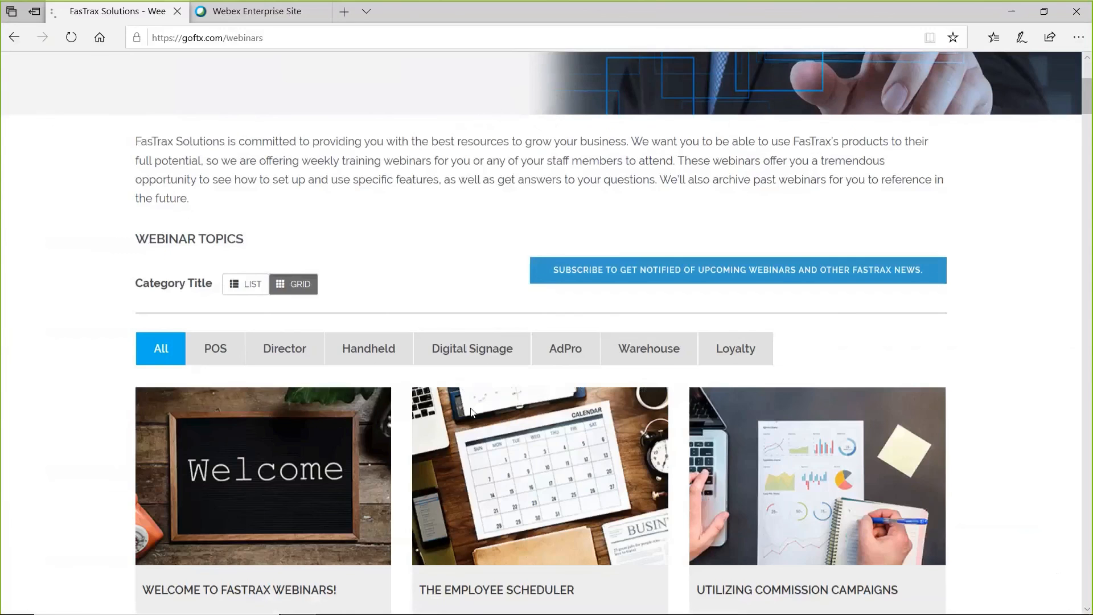
{"action": "scroll", "coordinate": [472, 410], "scroll_direction": "down", "scroll_amount": 3}
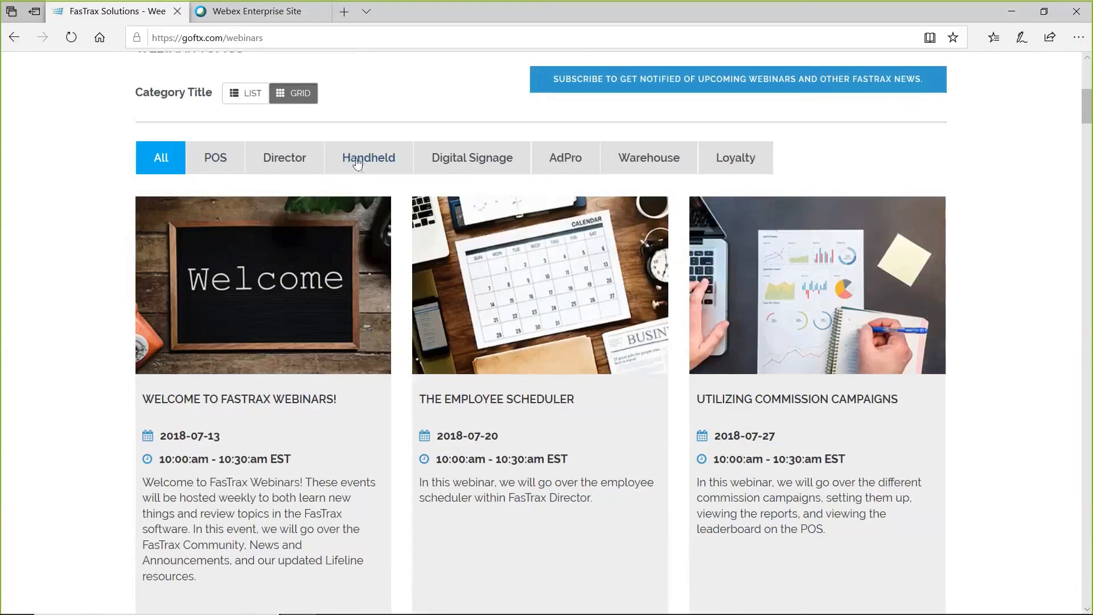
{"action": "left_click", "coordinate": [646, 165]}
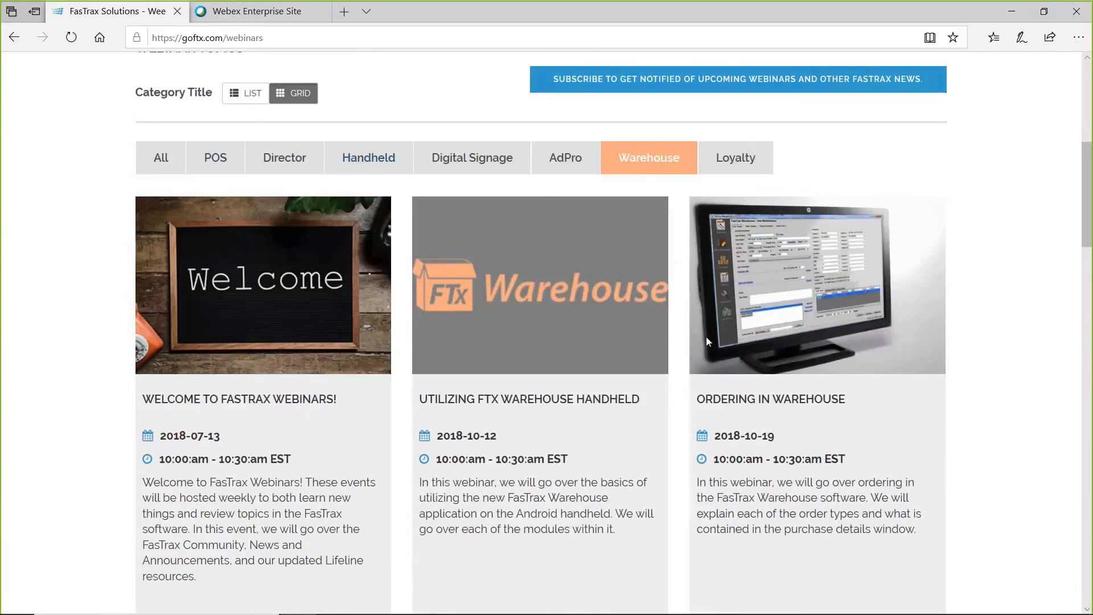
Look through the Warehouse webinars, examining their titles, dates, descriptions and available recordings.
{"action": "scroll", "coordinate": [706, 337], "scroll_direction": "down", "scroll_amount": 5}
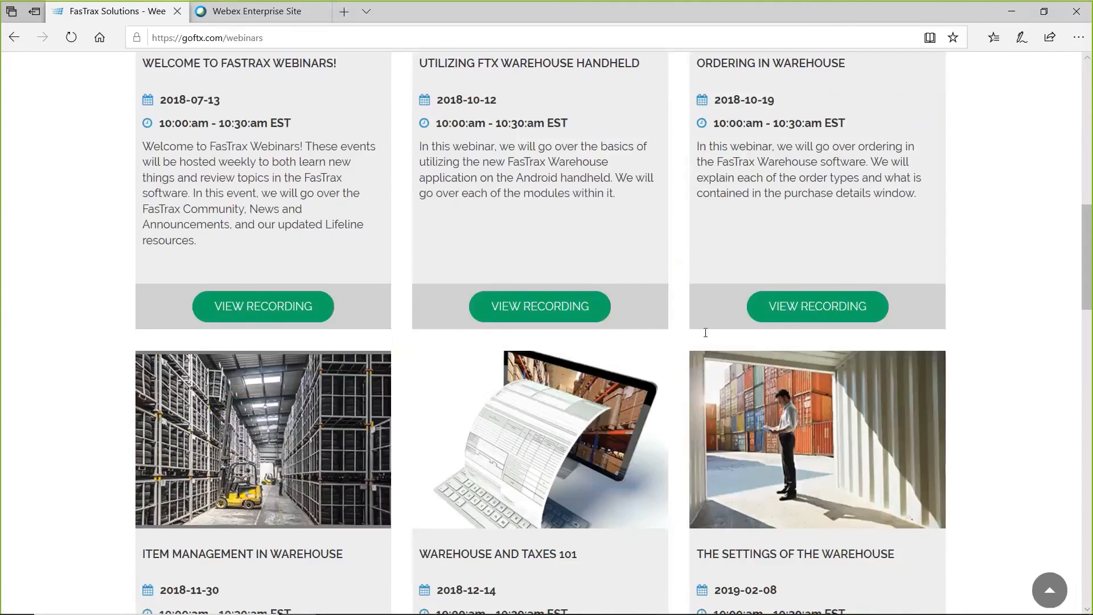
{"action": "scroll", "coordinate": [705, 333], "scroll_direction": "down", "scroll_amount": 5}
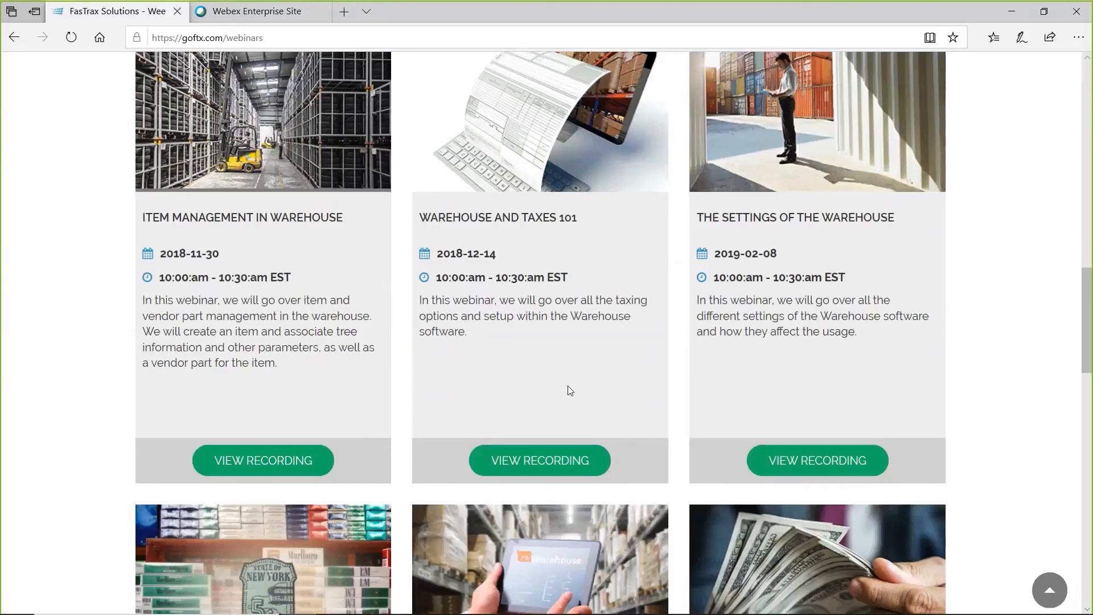
{"action": "scroll", "coordinate": [574, 375], "scroll_direction": "down", "scroll_amount": 3}
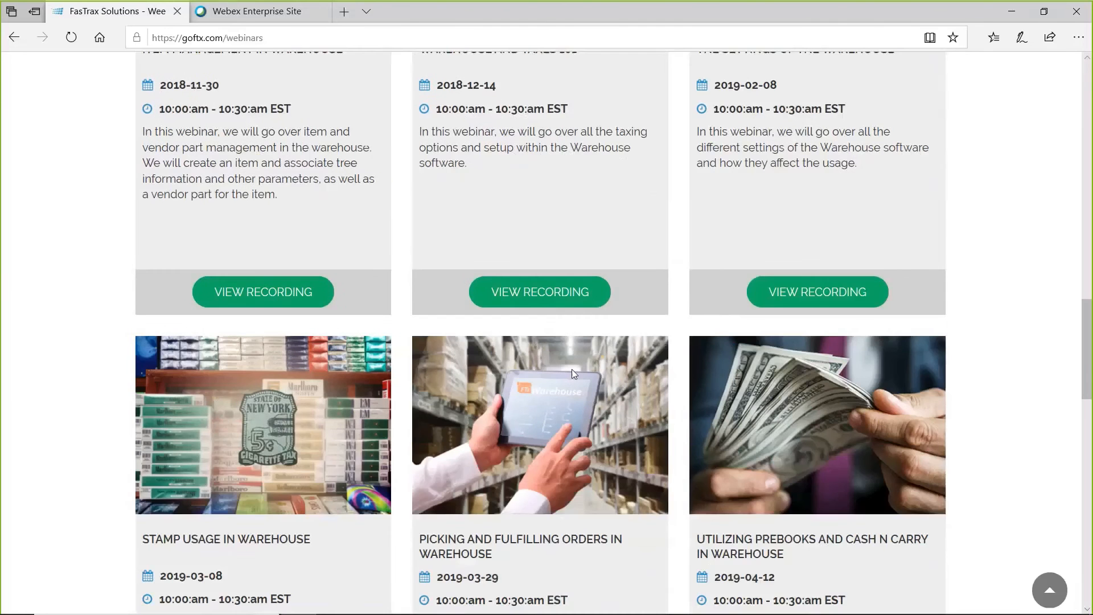
{"action": "scroll", "coordinate": [571, 368], "scroll_direction": "up", "scroll_amount": 6}
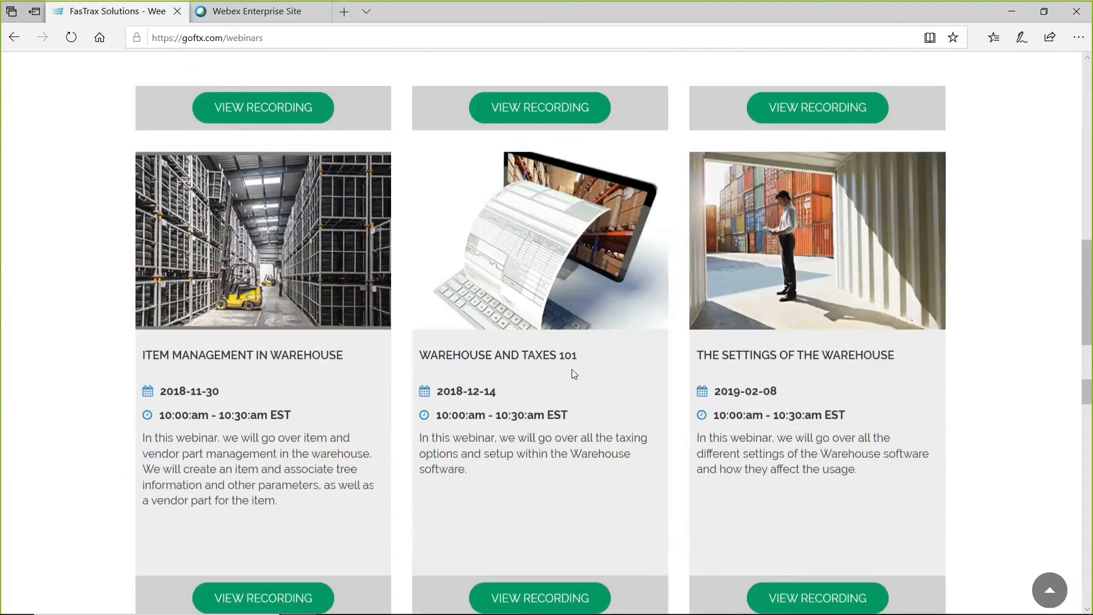
{"action": "scroll", "coordinate": [572, 369], "scroll_direction": "up", "scroll_amount": 16}
{"action": "middle_click", "coordinate": [571, 368]}
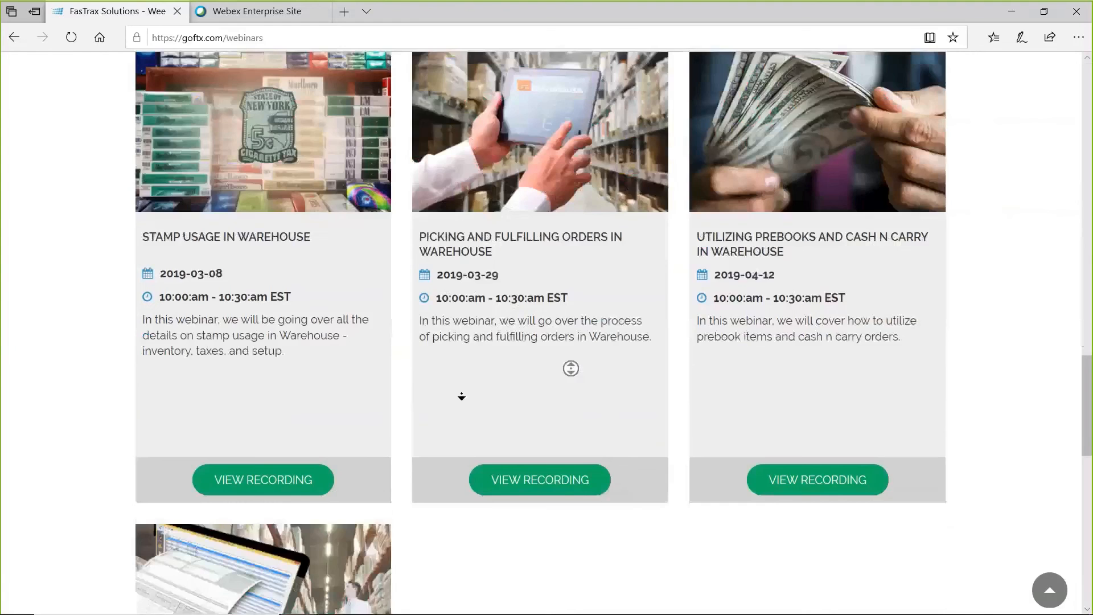
{"action": "middle_click", "coordinate": [464, 391]}
{"action": "scroll", "coordinate": [465, 382], "scroll_direction": "up", "scroll_amount": 1}
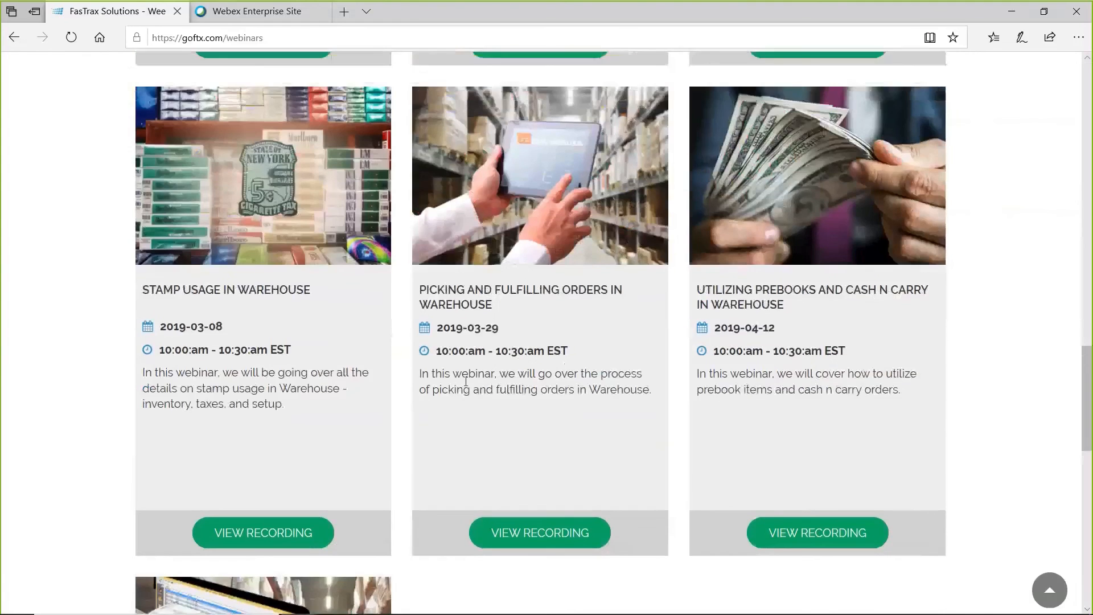